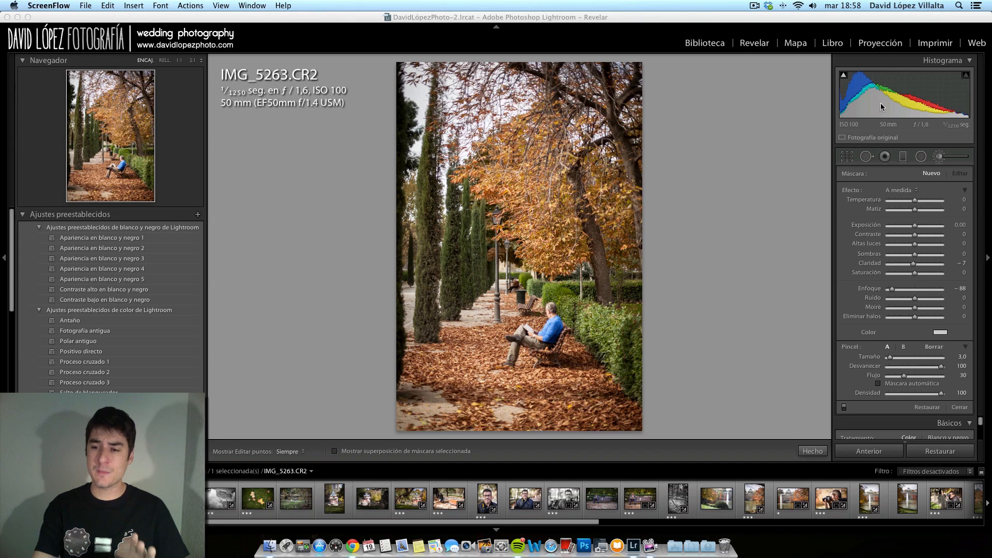
# Close the adjustment brush, return to the basic develop settings and start the Crop and Straighten tool on IMG_5263.CR2
pyautogui.click(786, 219)
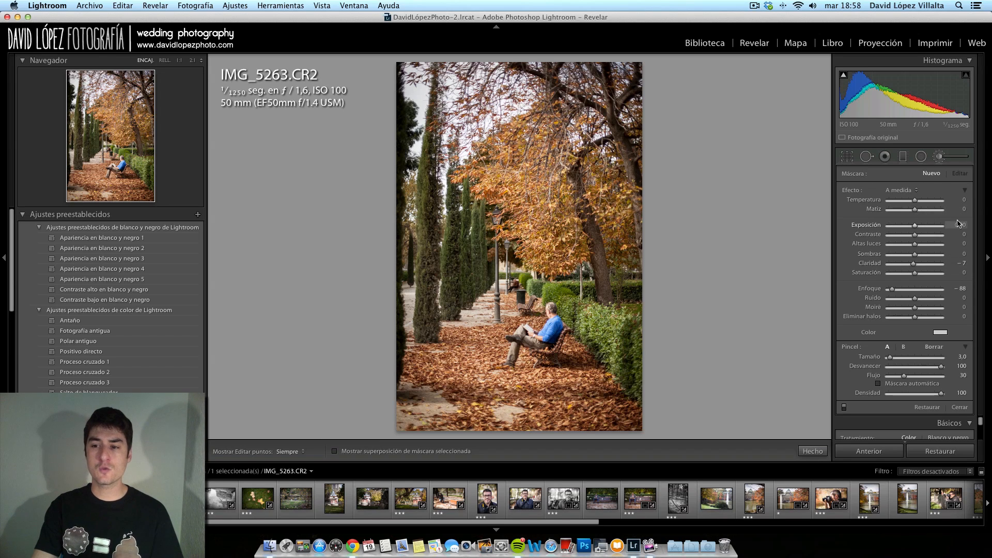
pyautogui.click(982, 425)
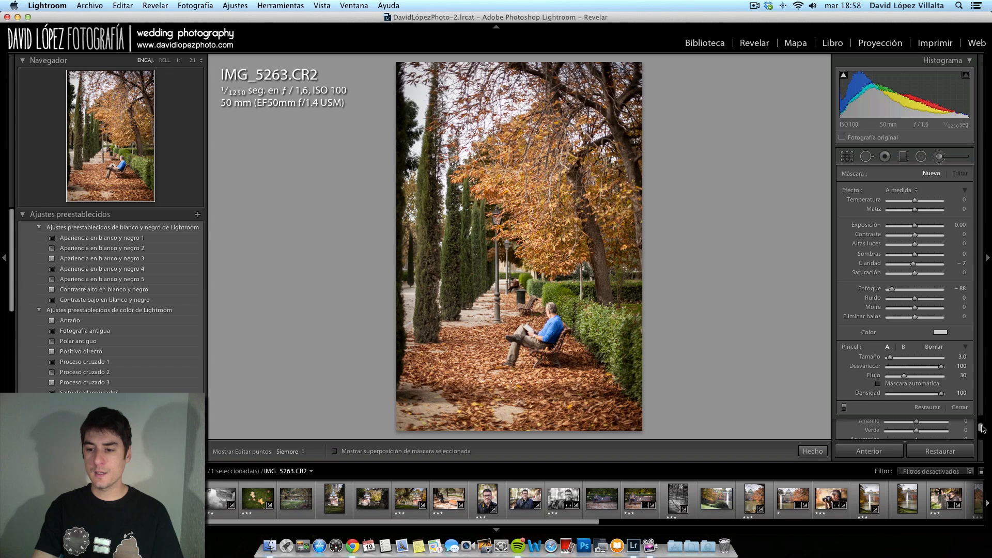
pyautogui.click(939, 156)
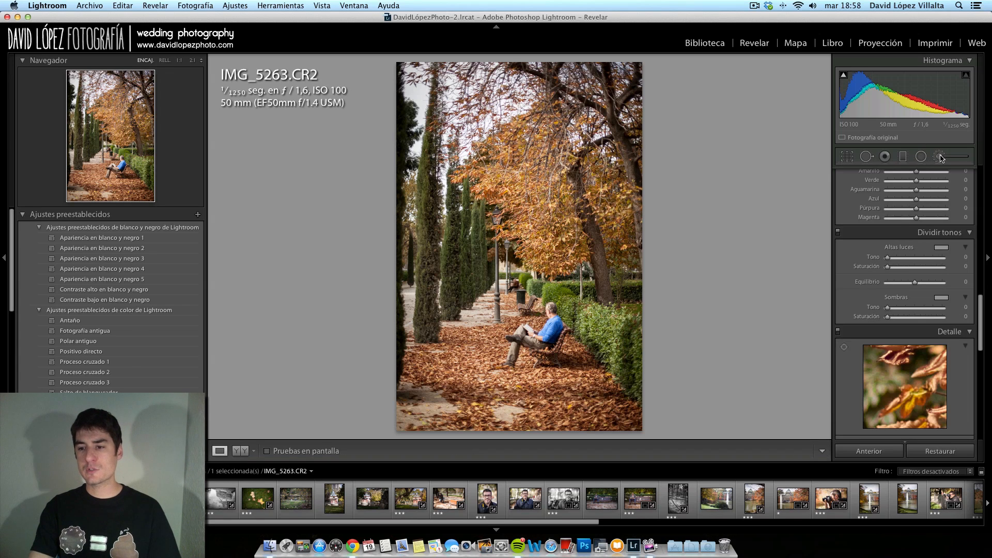
pyautogui.scroll(10, 894, 223)
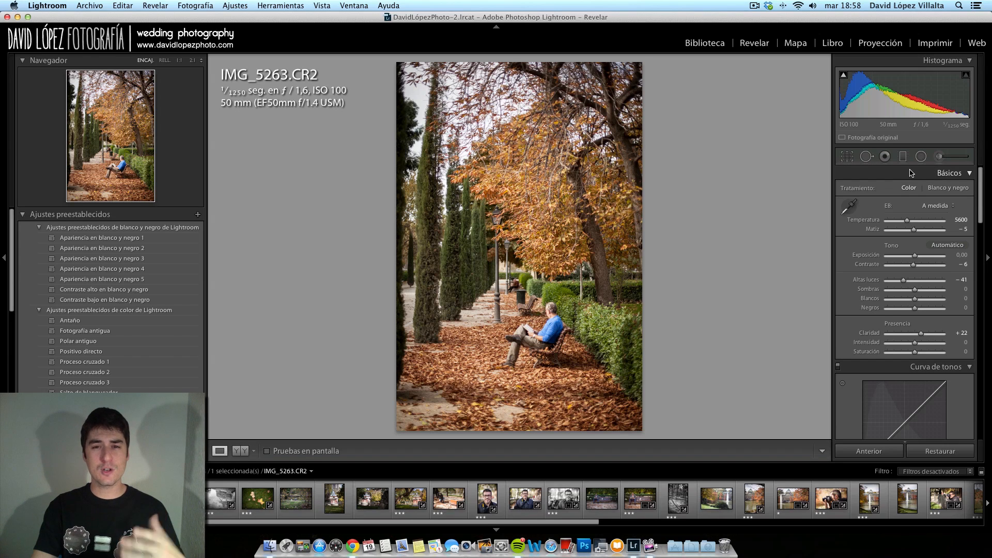
pyautogui.click(846, 158)
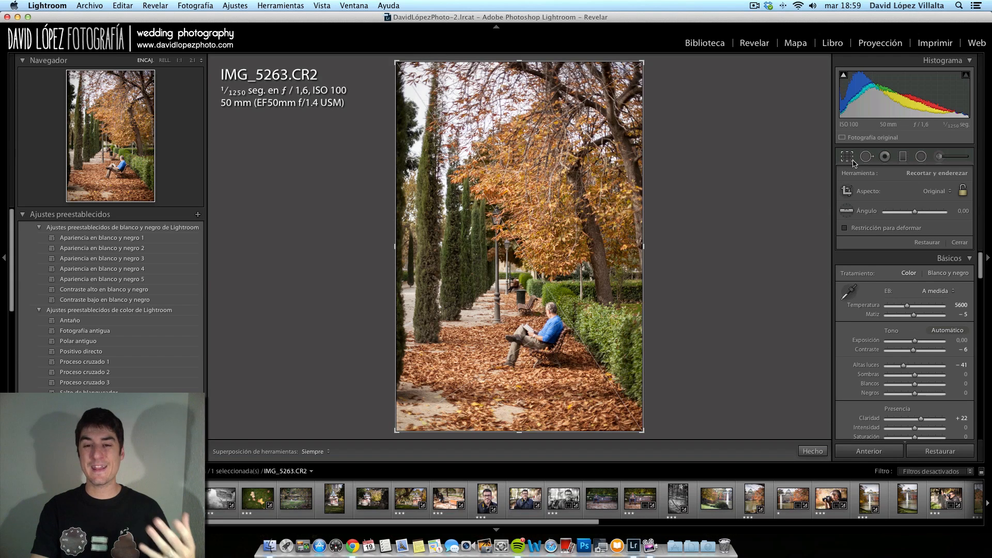
# Try tilting the photo within the crop frame, to angles of about 9.78 and 6.51, and undo the rotations
pyautogui.moveTo(643, 62); pyautogui.dragTo(678, 93)
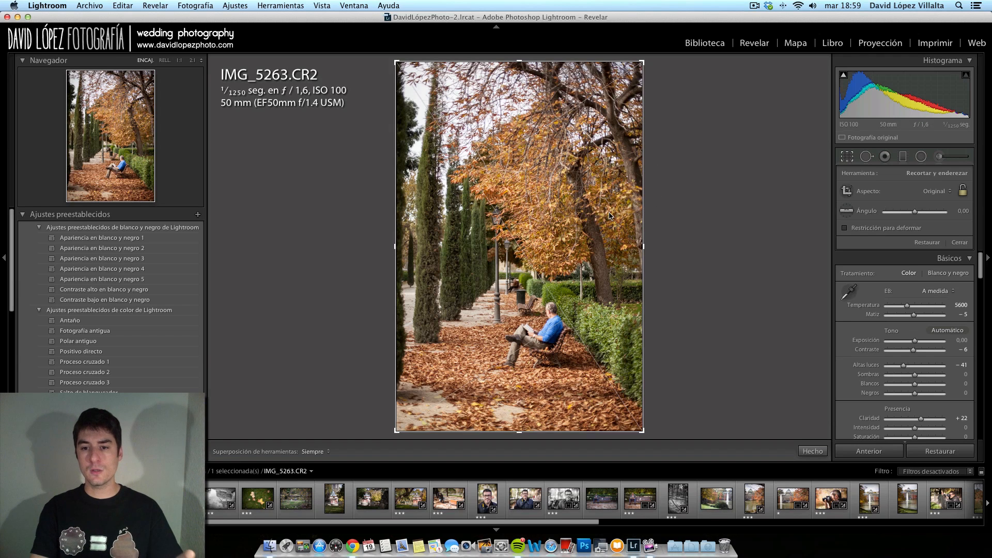
pyautogui.moveTo(699, 157)
pyautogui.mouseDown()
pyautogui.moveTo(698, 206)
pyautogui.moveTo(699, 161)
pyautogui.moveTo(675, 89)
pyautogui.moveTo(706, 159)
pyautogui.moveTo(707, 142)
pyautogui.moveTo(708, 152)
pyautogui.mouseUp()
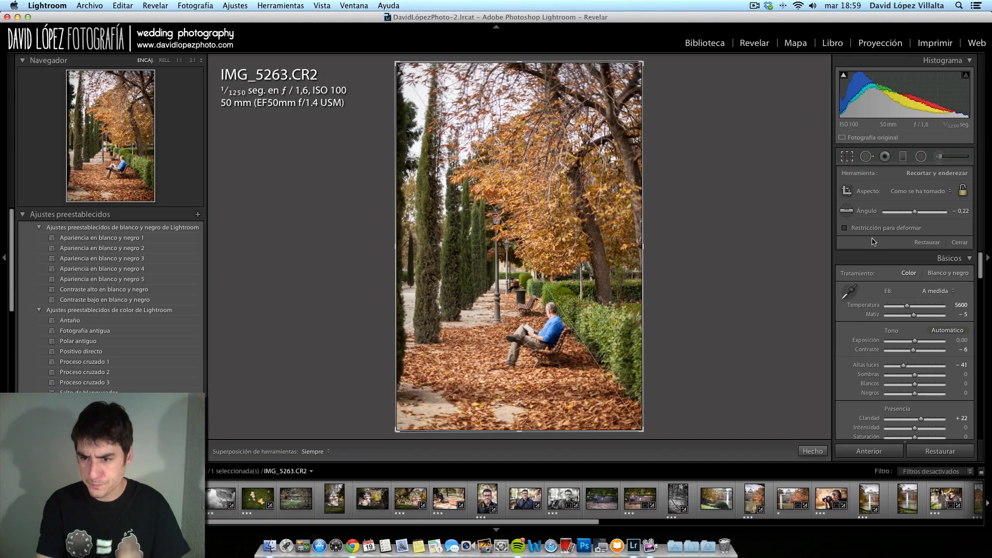
pyautogui.moveTo(680, 194); pyautogui.dragTo(678, 222)
pyautogui.click(847, 157)
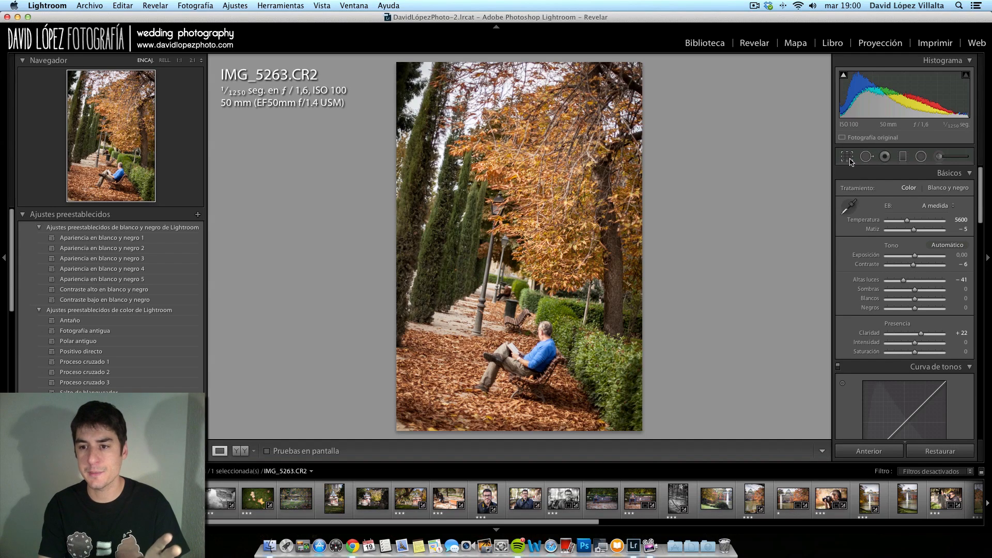
pyautogui.click(846, 159)
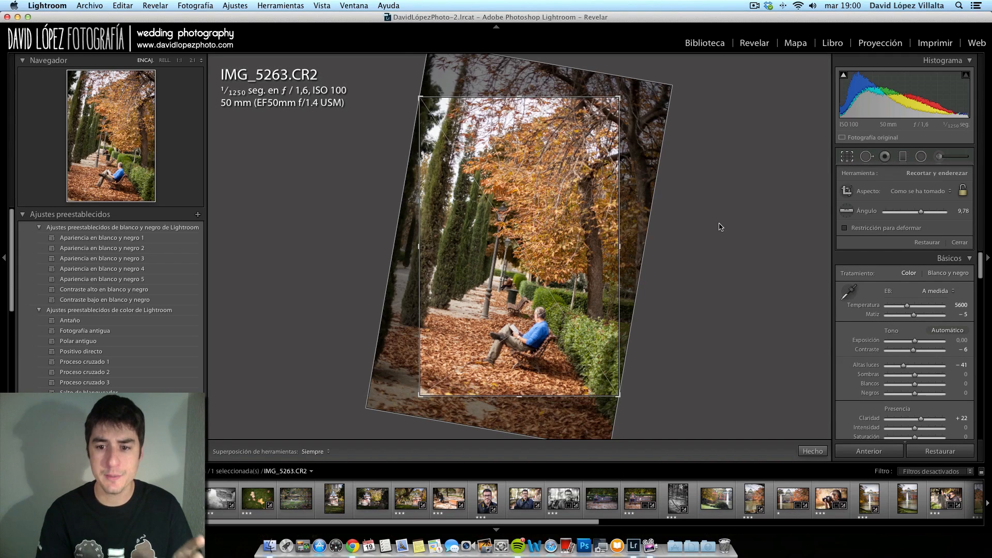
pyautogui.press('Return')
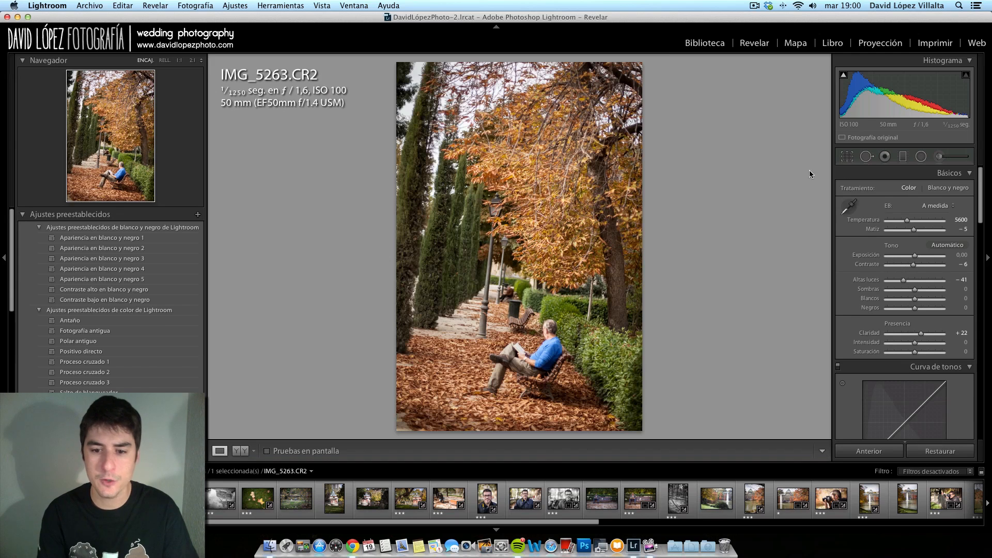
pyautogui.click(845, 160)
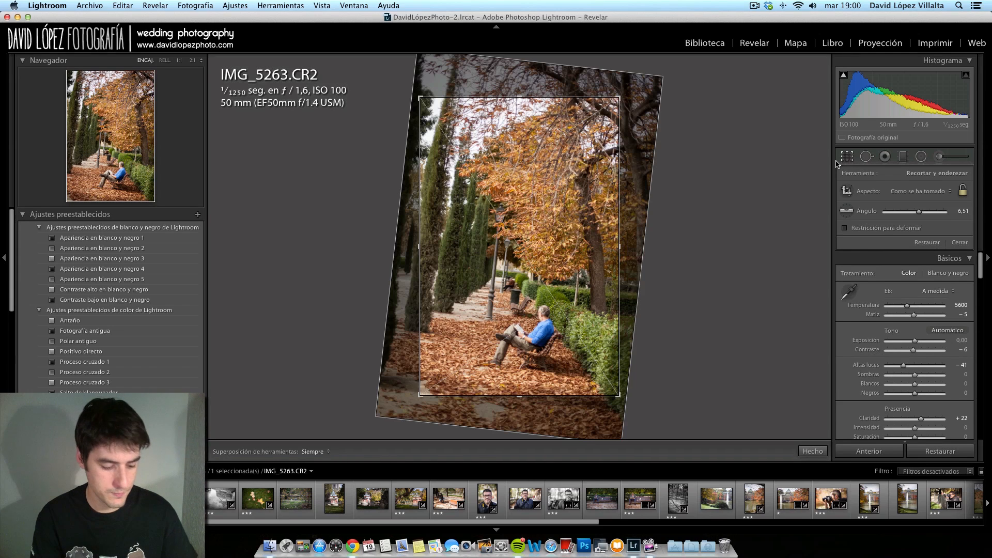
pyautogui.press('super+z')
pyautogui.press('super+z')
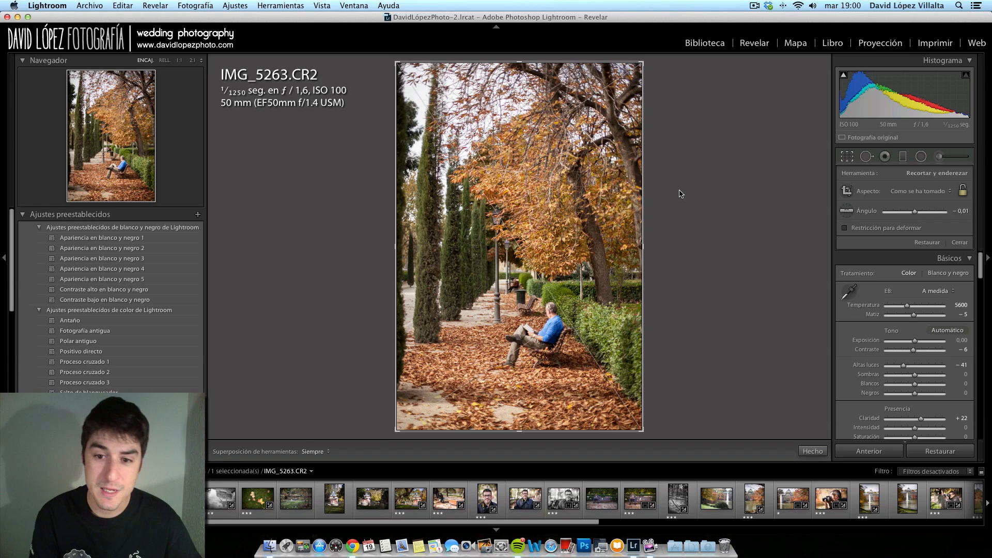
# Try a smaller crop with free proportions by pulling in the frame's upper corner, and undo it
pyautogui.click(645, 67)
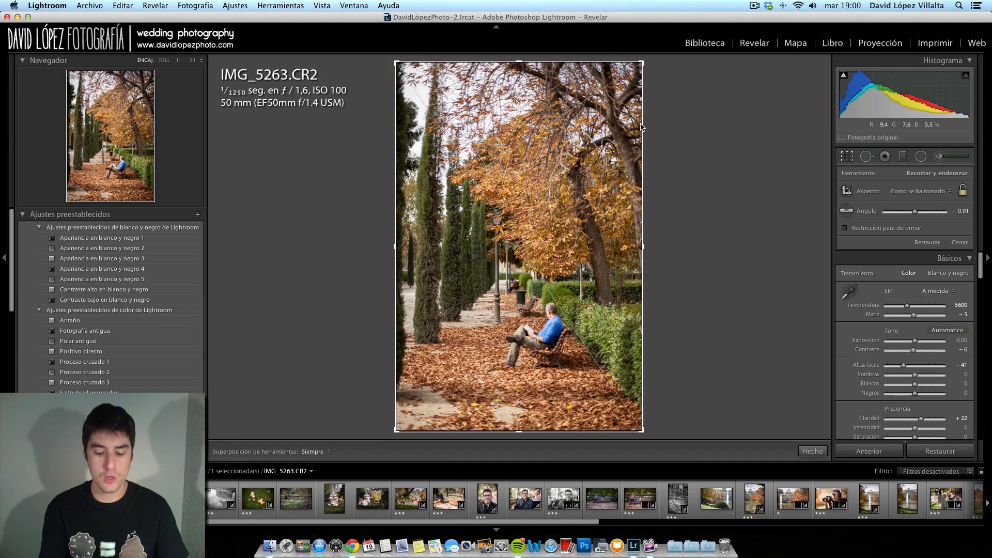
pyautogui.click(643, 65)
pyautogui.moveTo(644, 65); pyautogui.dragTo(614, 116)
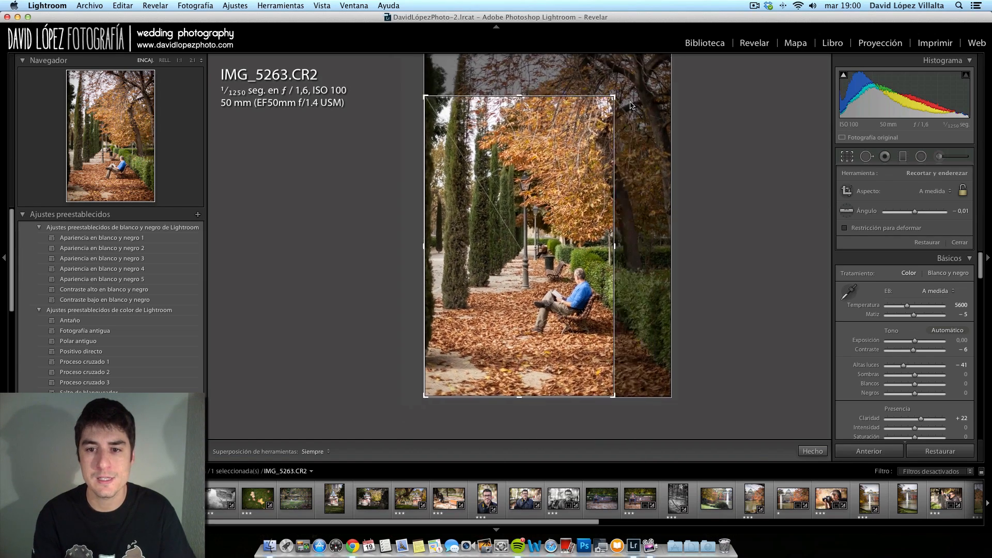
pyautogui.press('super+z')
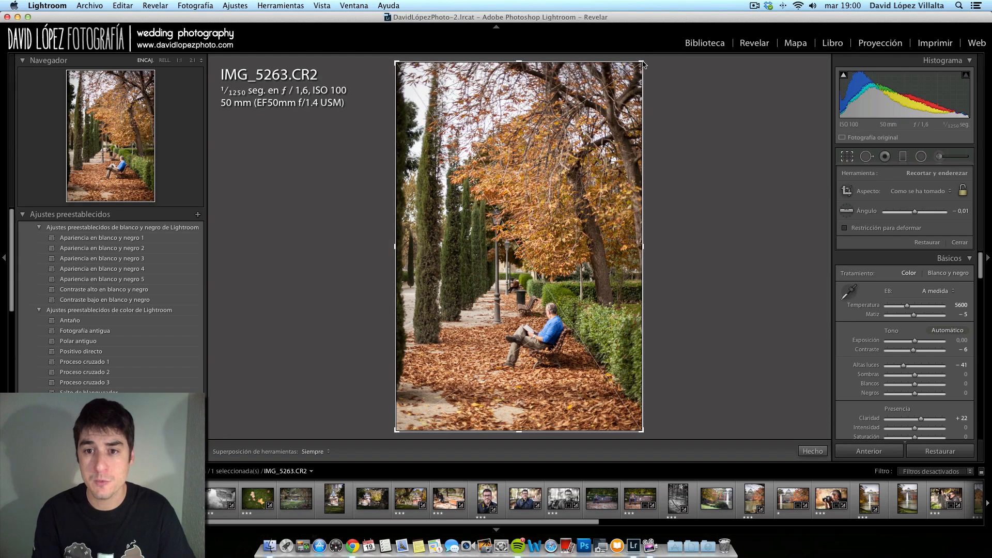
# Apply a tighter portrait crop around the man on the bench, keeping the as-shot proportions, and reopen the crop for editing
pyautogui.press('x')
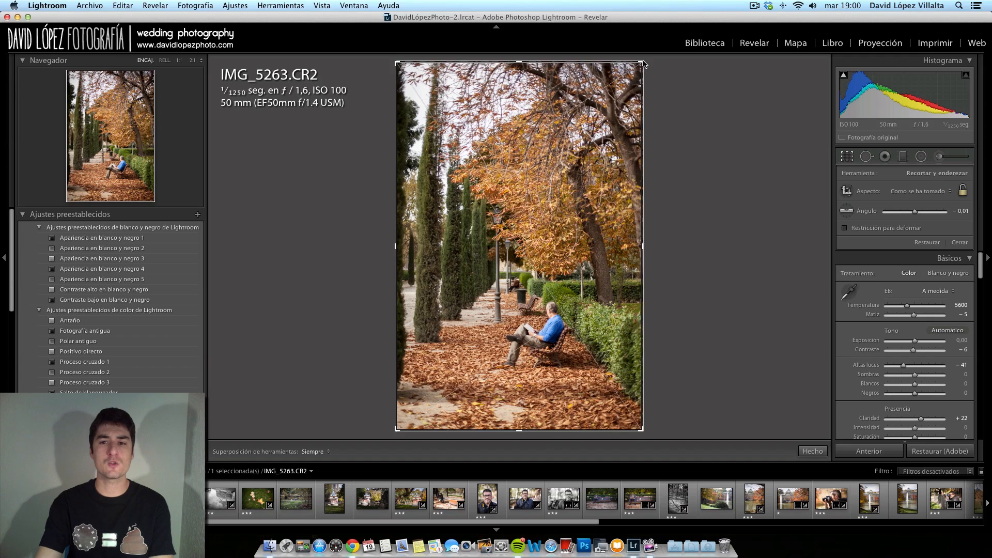
pyautogui.press('x')
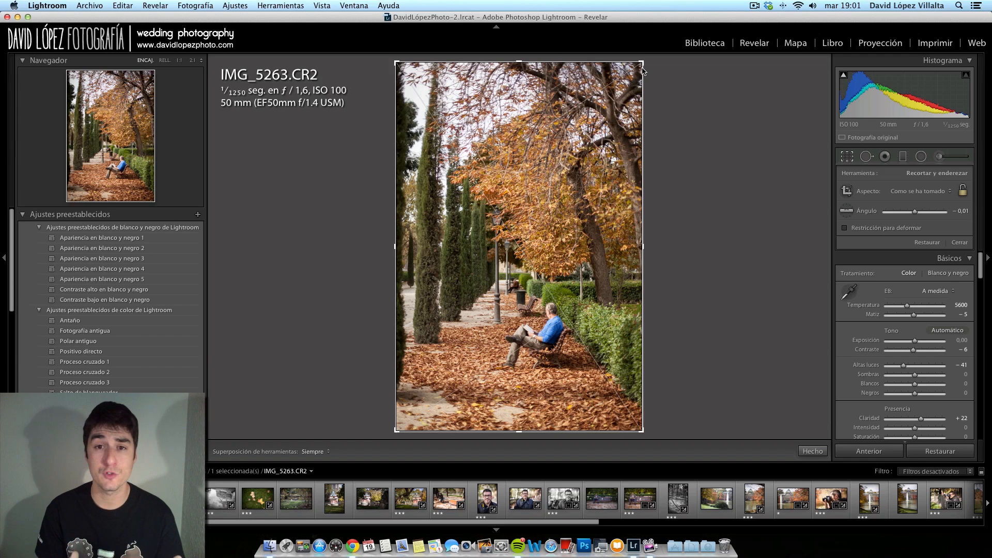
pyautogui.moveTo(643, 71)
pyautogui.mouseDown()
pyautogui.moveTo(657, 120)
pyautogui.moveTo(656, 61)
pyautogui.mouseUp()
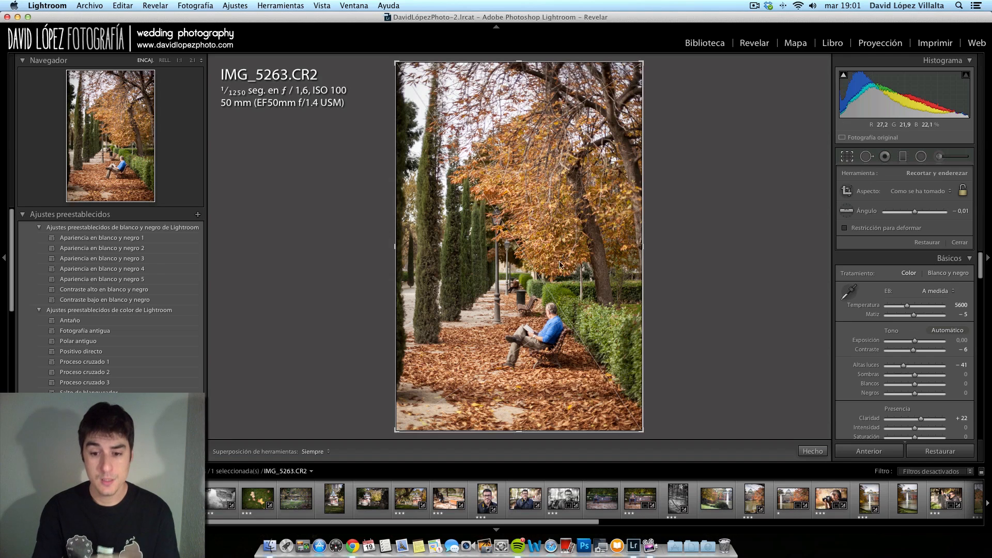
pyautogui.click(846, 157)
pyautogui.click(845, 158)
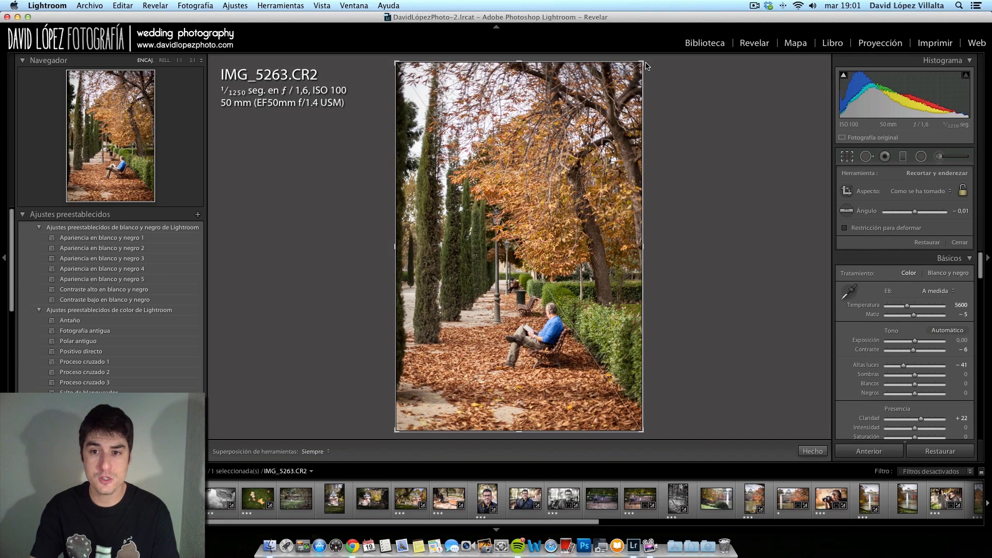
pyautogui.moveTo(644, 64); pyautogui.dragTo(636, 101)
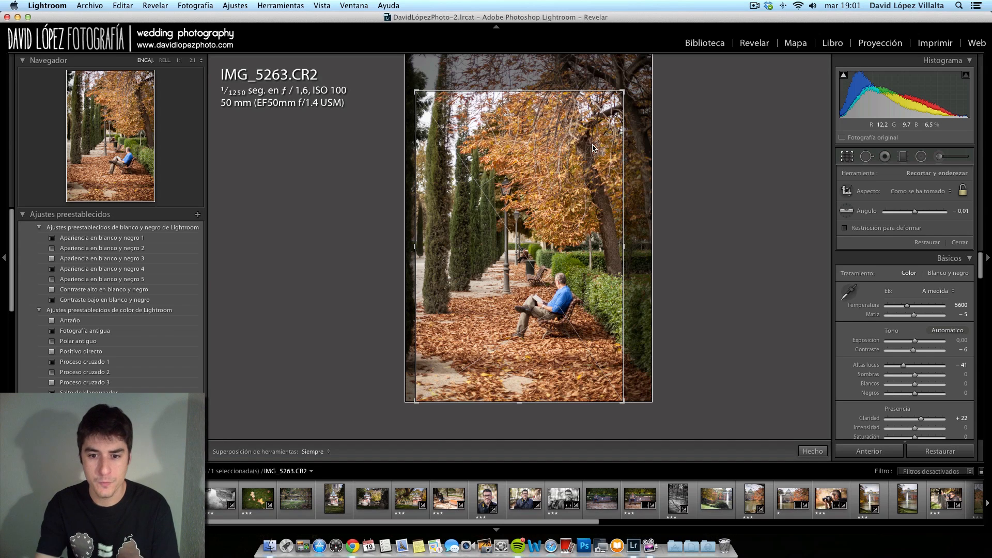
pyautogui.press('Return')
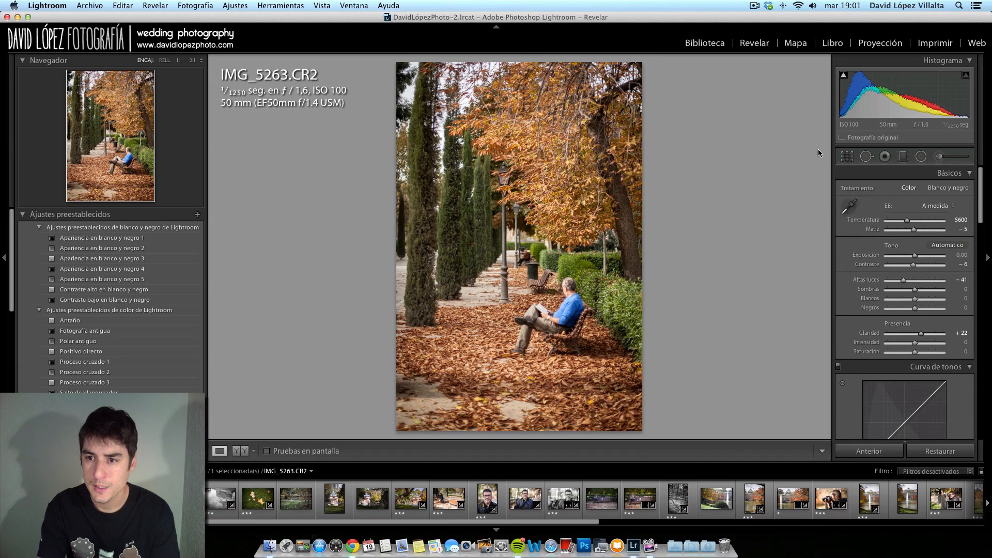
pyautogui.click(848, 157)
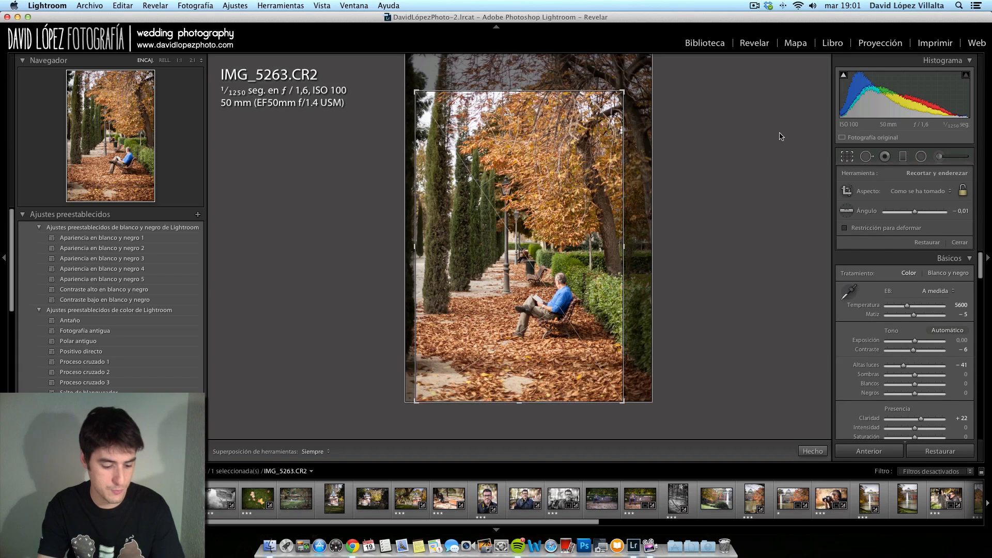
# Try switching the crop frame from portrait to landscape orientation around the man on the bench, keeping the as-shot proportions
pyautogui.press('shift')
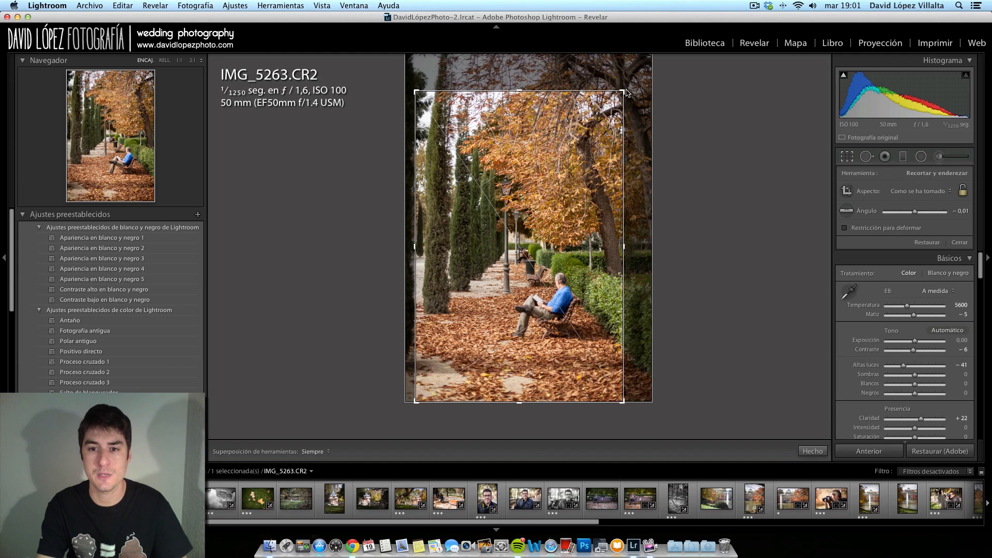
pyautogui.moveTo(628, 92); pyautogui.dragTo(676, 126)
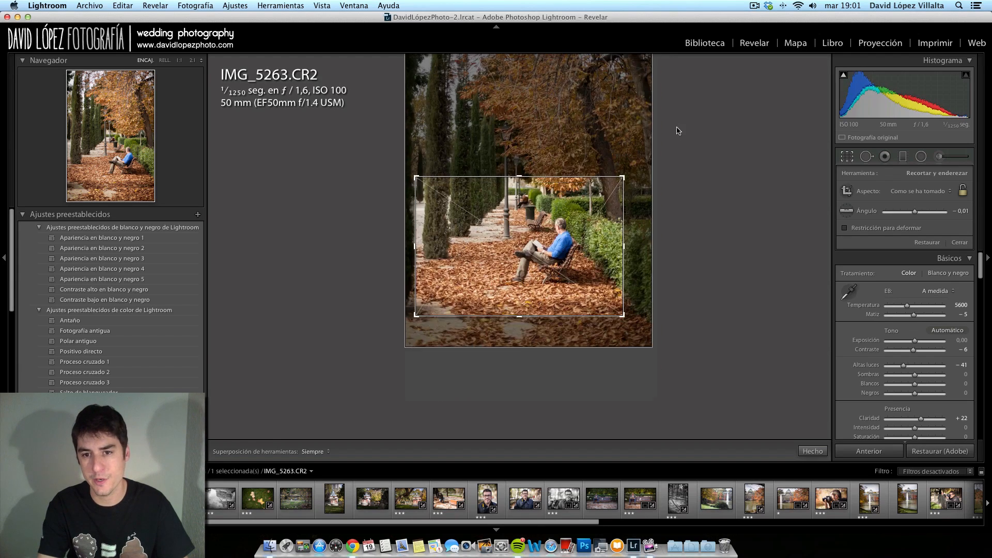
pyautogui.press('x')
pyautogui.press('x')
pyautogui.press('x')
pyautogui.press('x')
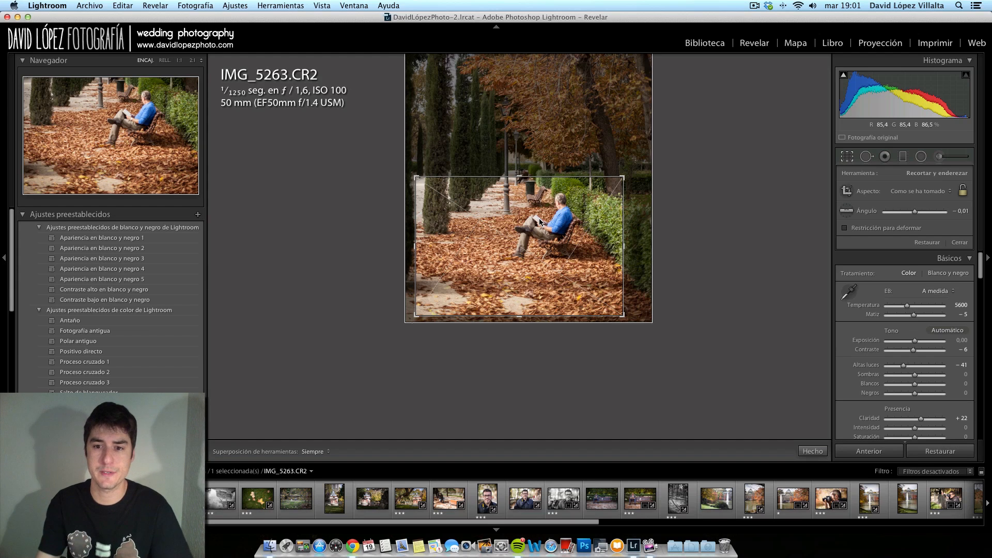
# Try widening the landscape crop frame from its upper corners toward the photo's side edges
pyautogui.moveTo(623, 176); pyautogui.dragTo(643, 169)
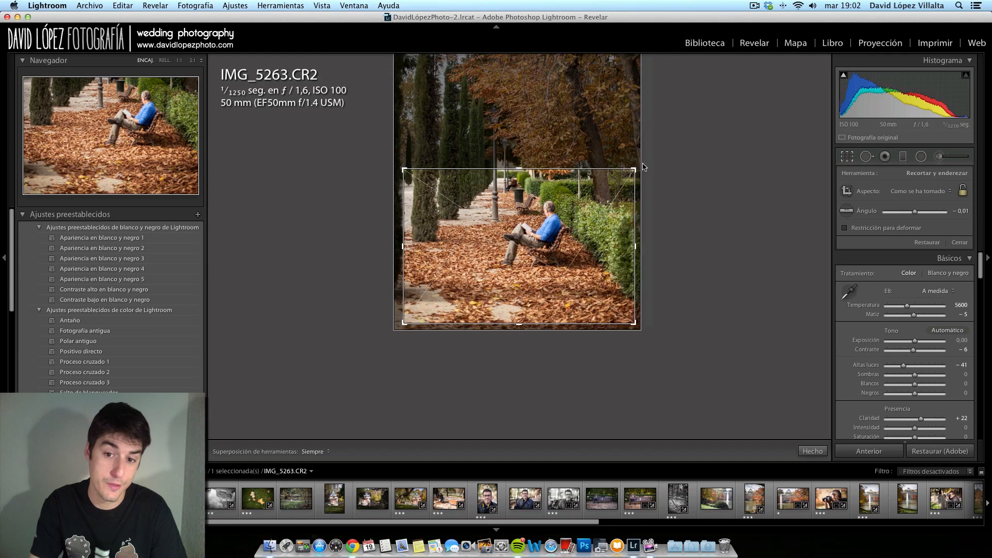
pyautogui.moveTo(403, 169); pyautogui.dragTo(365, 148)
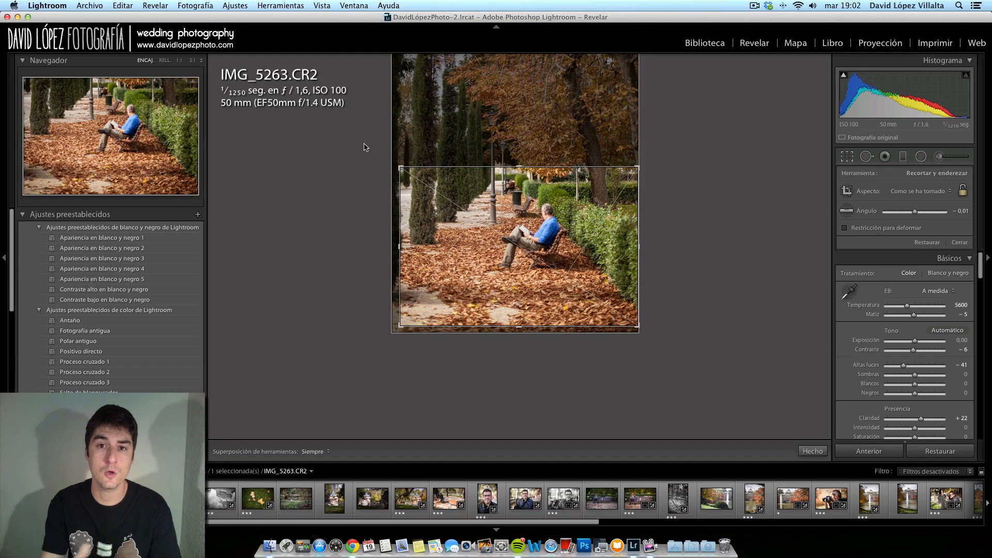
pyautogui.moveTo(401, 167)
pyautogui.mouseDown()
pyautogui.moveTo(391, 161)
pyautogui.moveTo(395, 170)
pyautogui.moveTo(421, 171)
pyautogui.moveTo(401, 168)
pyautogui.mouseUp()
# Undo the landscape crop changes back to the tighter portrait crop
pyautogui.press('super+z')
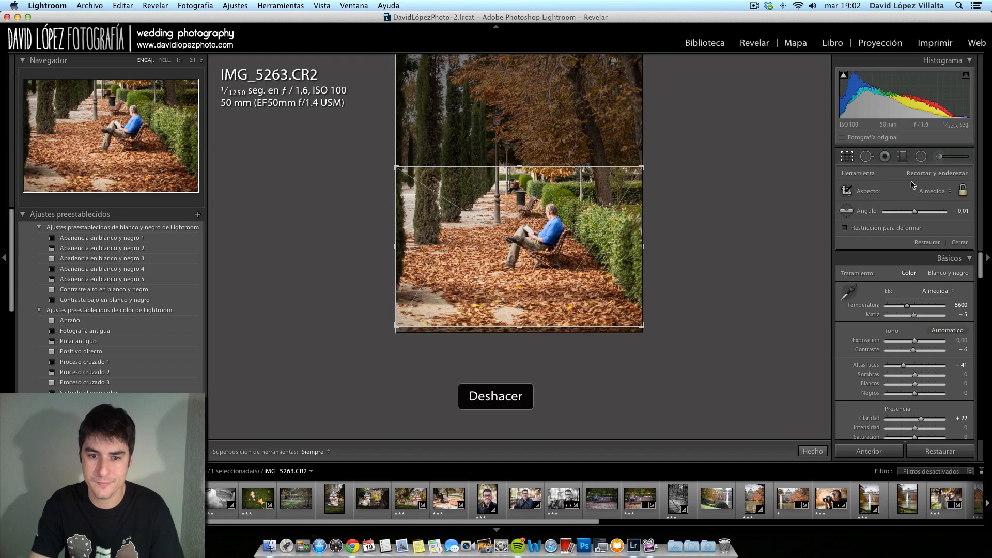
pyautogui.press('super+z')
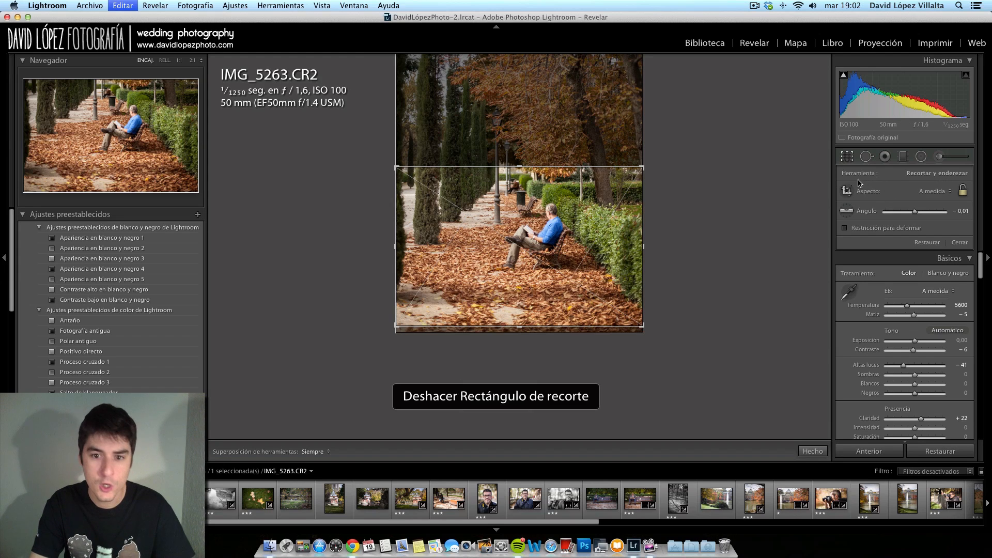
pyautogui.press('super+z')
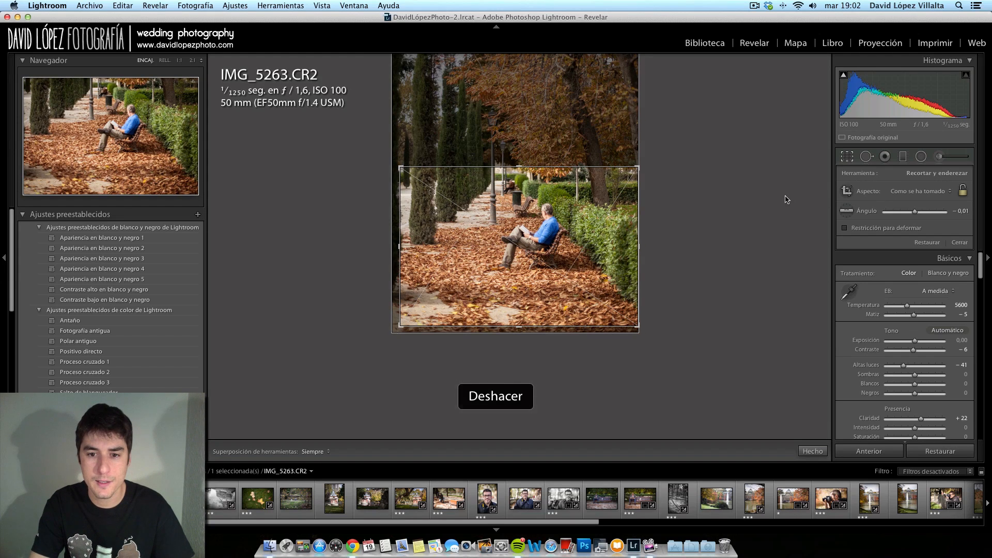
pyautogui.press('super+z')
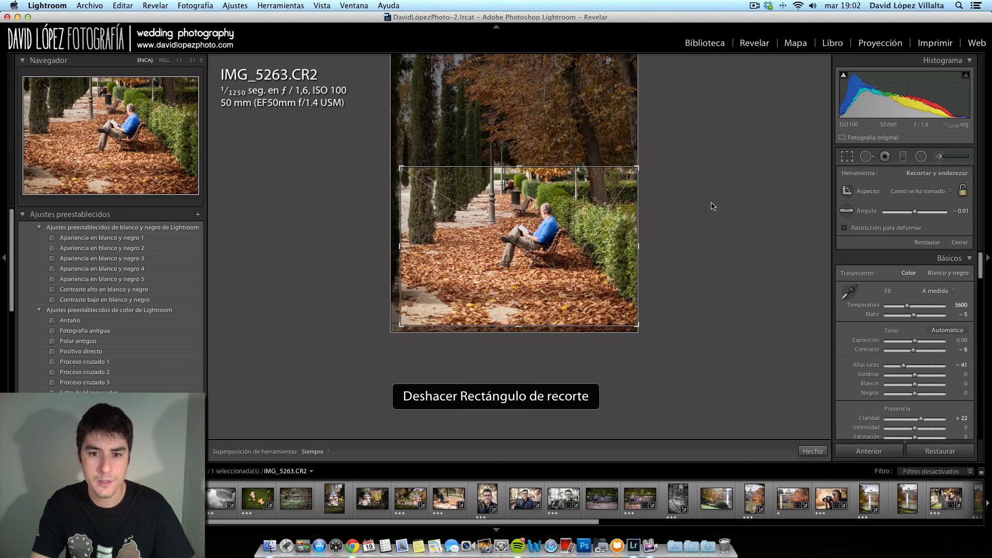
pyautogui.press('super+z')
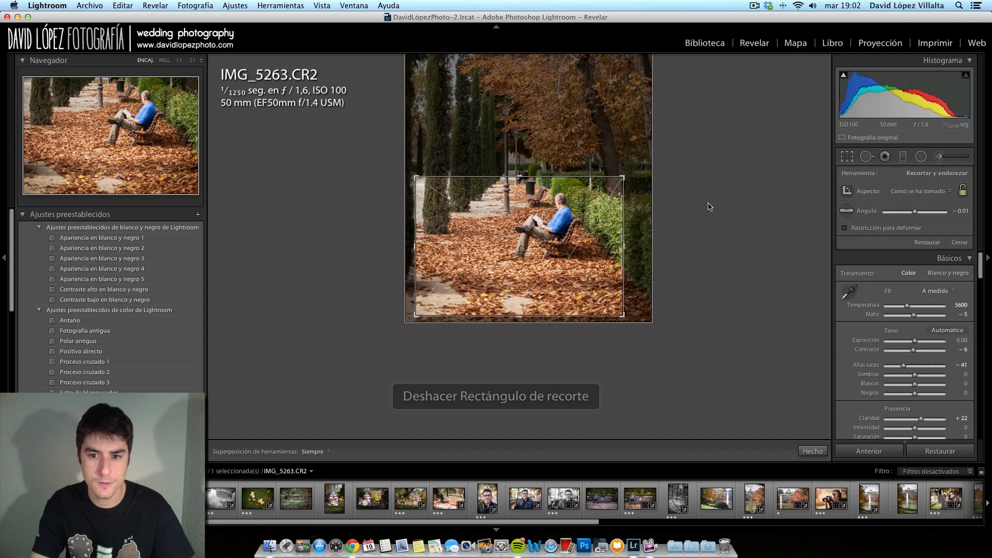
pyautogui.press('super+z')
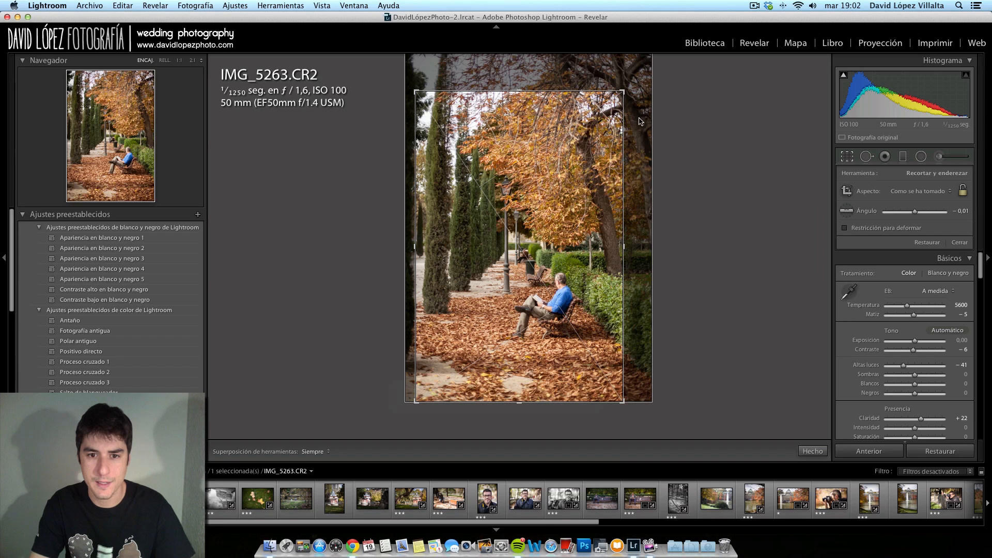
# Reframe the crop as a wide landscape rectangle around the man on the bench, keeping the as-shot proportions
pyautogui.press('shift')
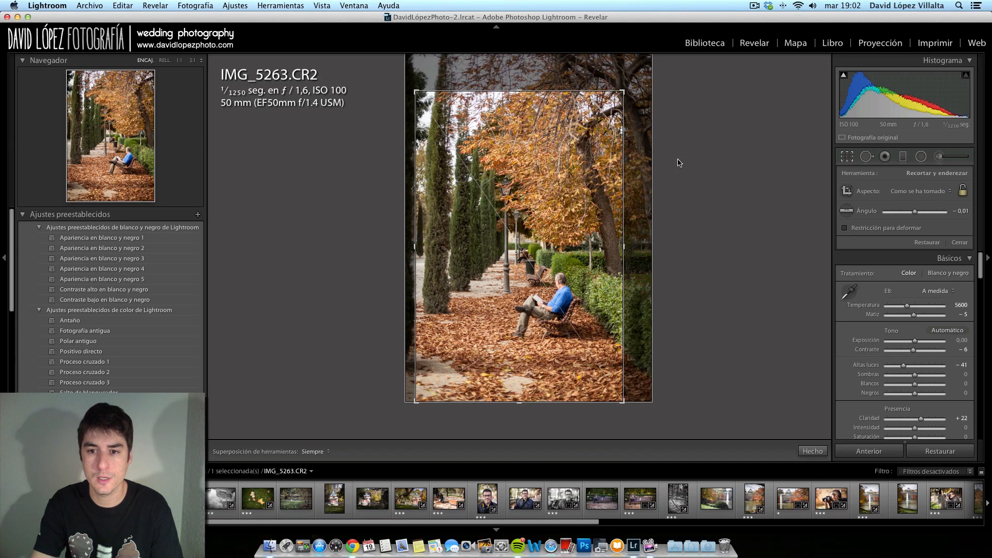
pyautogui.moveTo(618, 97); pyautogui.dragTo(642, 162)
pyautogui.press('shift')
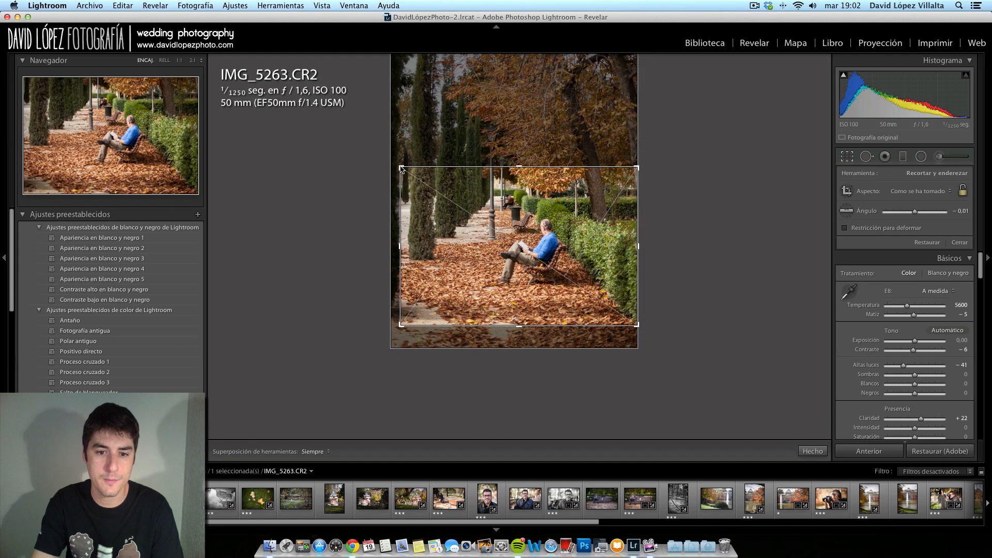
# Try tilting the photo slightly both ways, to 1.05, 0.49 and −0.64 degrees, while tightening the landscape crop around the man
pyautogui.moveTo(402, 169); pyautogui.dragTo(400, 167)
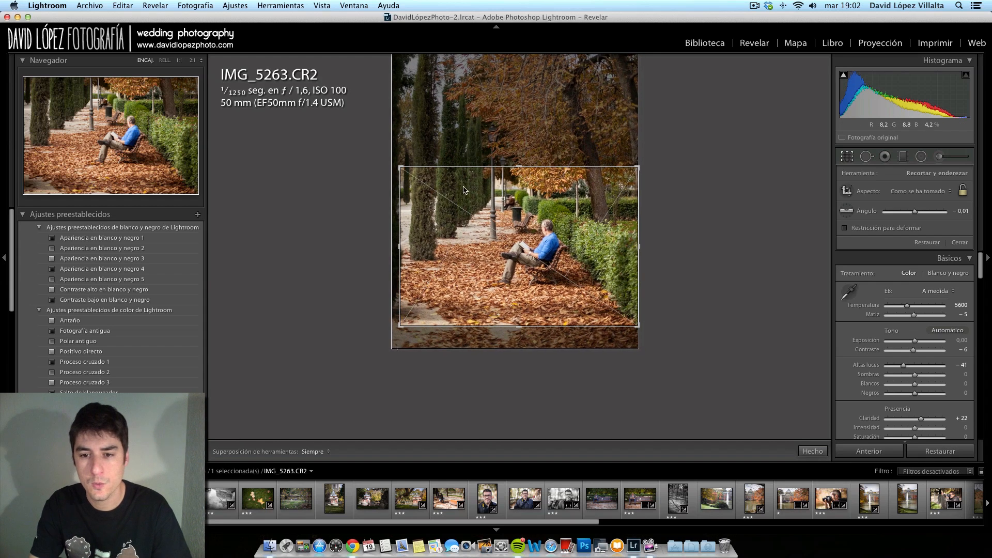
pyautogui.moveTo(762, 155); pyautogui.dragTo(758, 165)
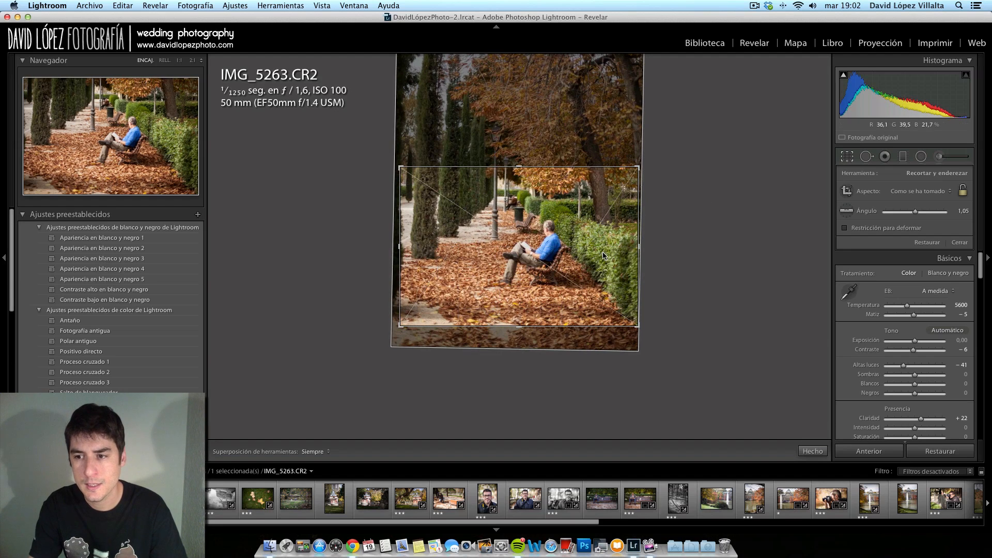
pyautogui.moveTo(722, 233); pyautogui.dragTo(719, 226)
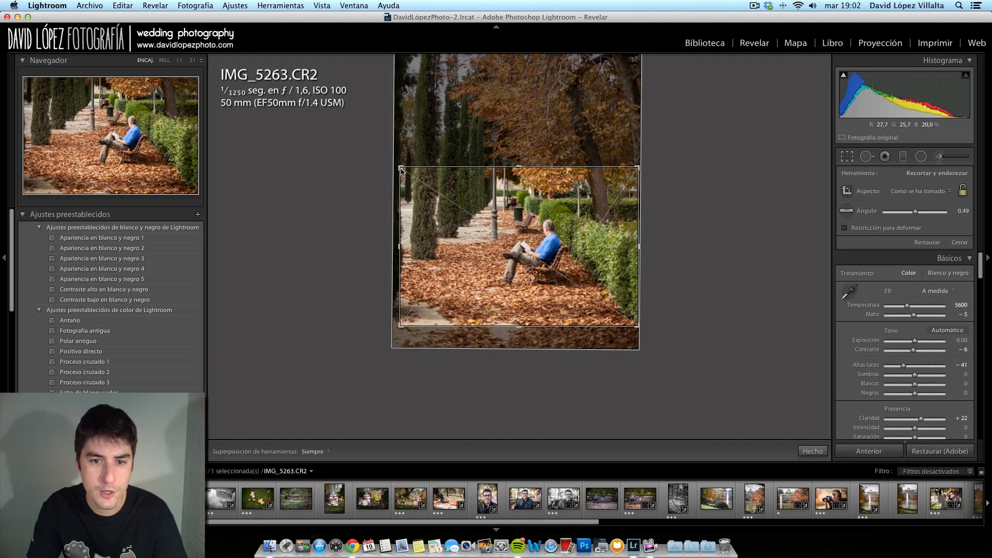
pyautogui.moveTo(396, 165); pyautogui.dragTo(406, 168)
pyautogui.moveTo(666, 203); pyautogui.dragTo(672, 200)
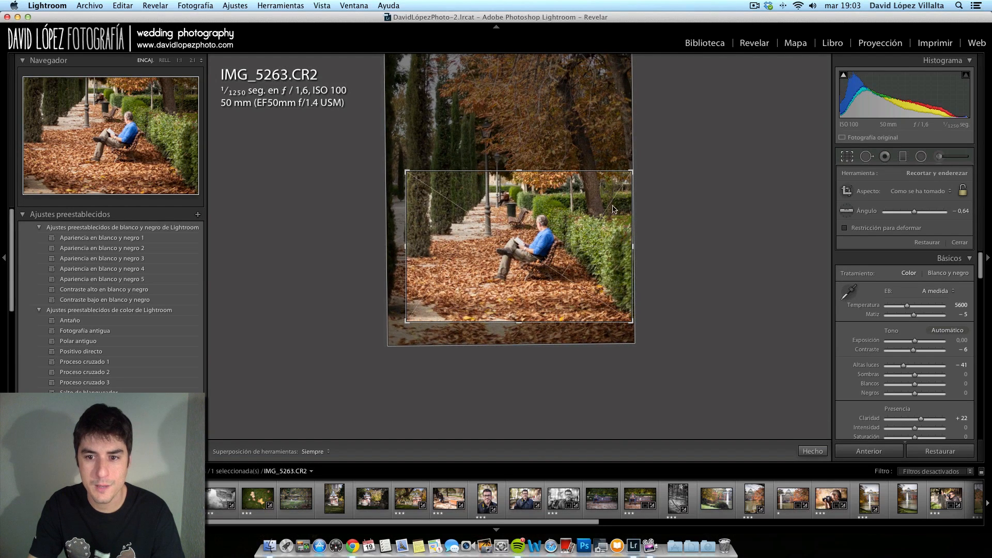
pyautogui.moveTo(407, 174)
pyautogui.mouseDown()
pyautogui.moveTo(391, 165)
pyautogui.moveTo(423, 180)
pyautogui.moveTo(416, 174)
pyautogui.mouseUp()
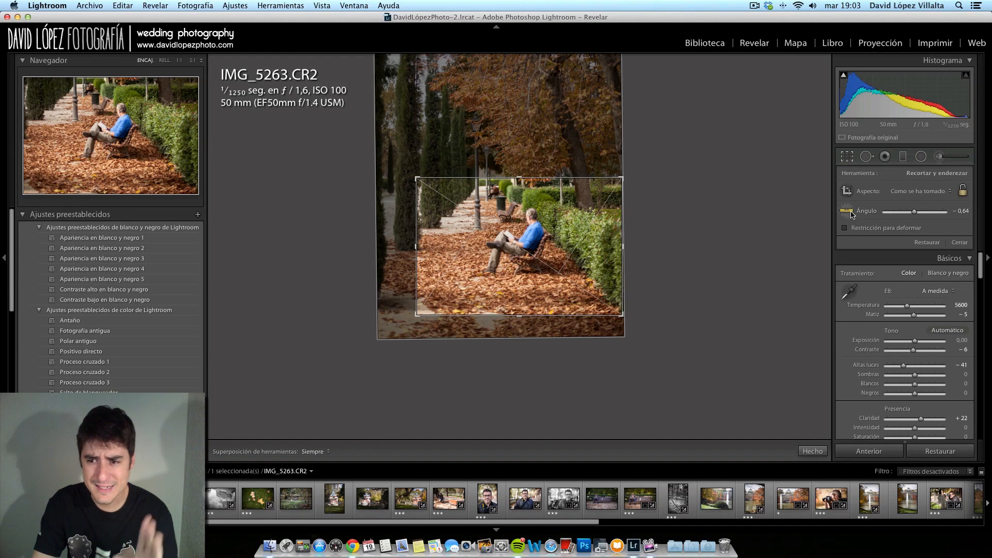
# Straighten the crop to an angle of 0 and return the photo to its full uncropped portrait frame
pyautogui.click(961, 211)
pyautogui.write('0')
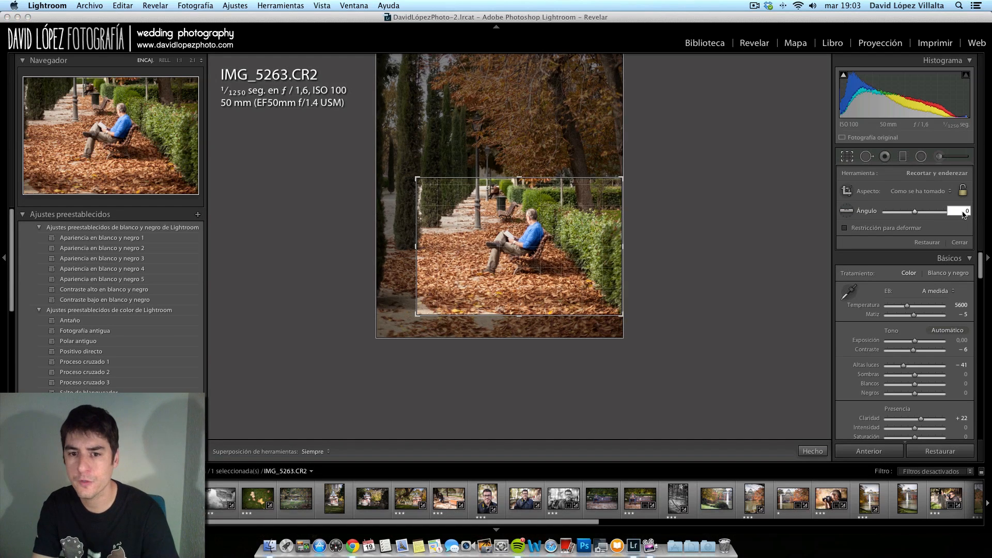
pyautogui.press('Return')
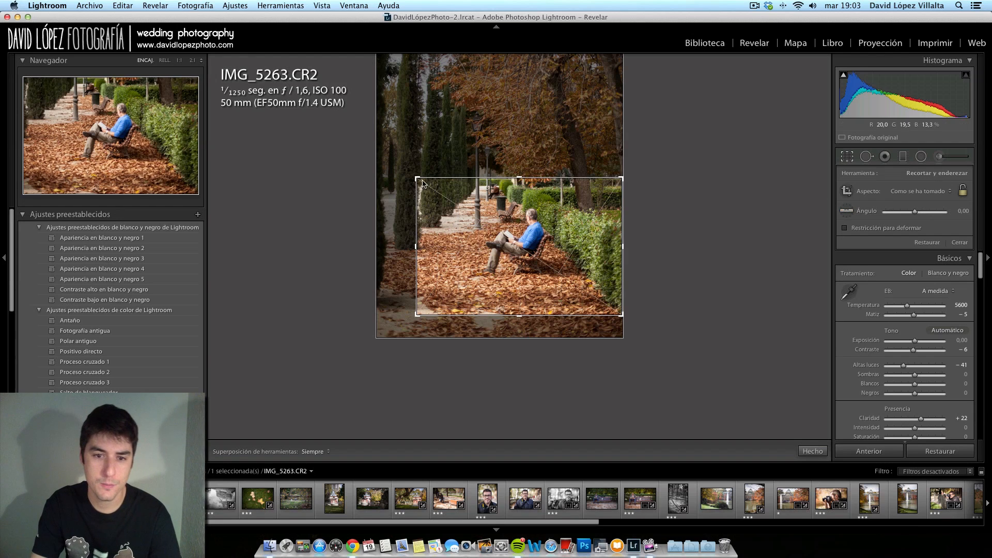
pyautogui.moveTo(413, 179); pyautogui.dragTo(397, 164)
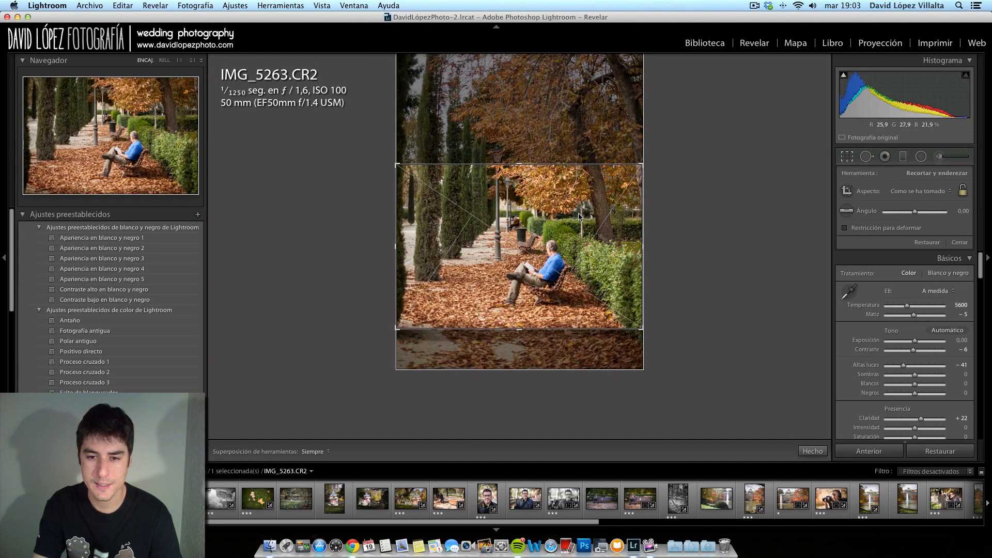
pyautogui.press('Return')
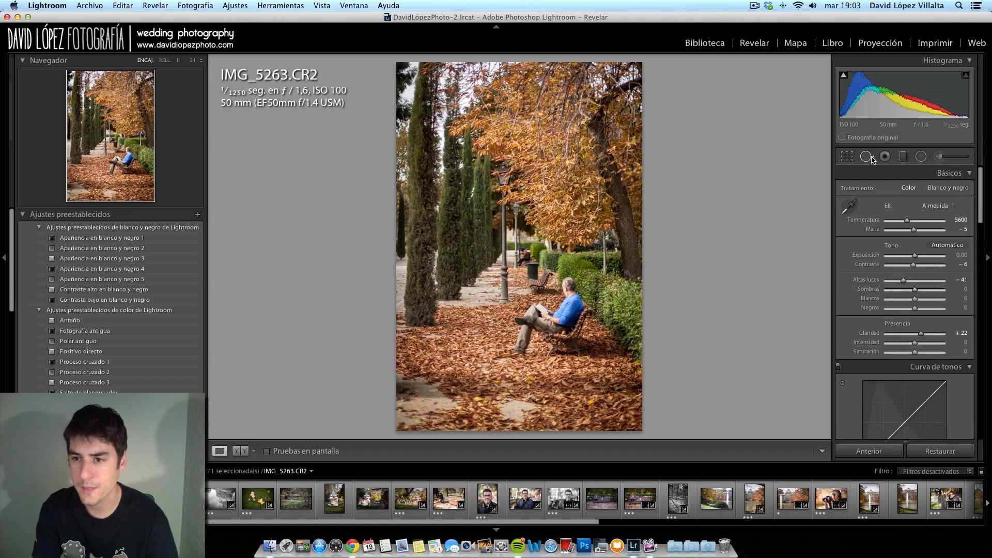
# Activate the Spot Removal tool in Clone mode with brush size 80 and opacity 67
pyautogui.click(867, 158)
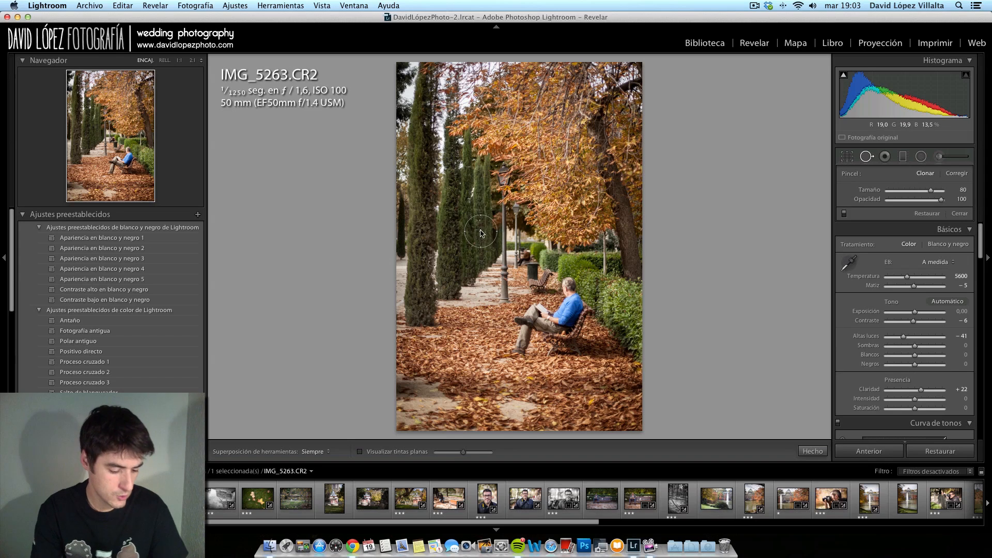
pyautogui.press('z')
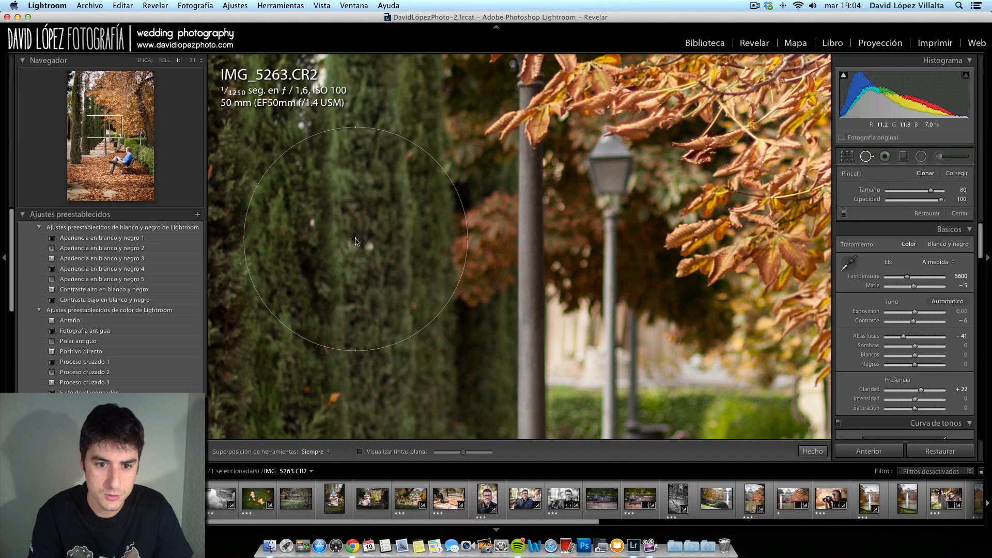
pyautogui.press('z')
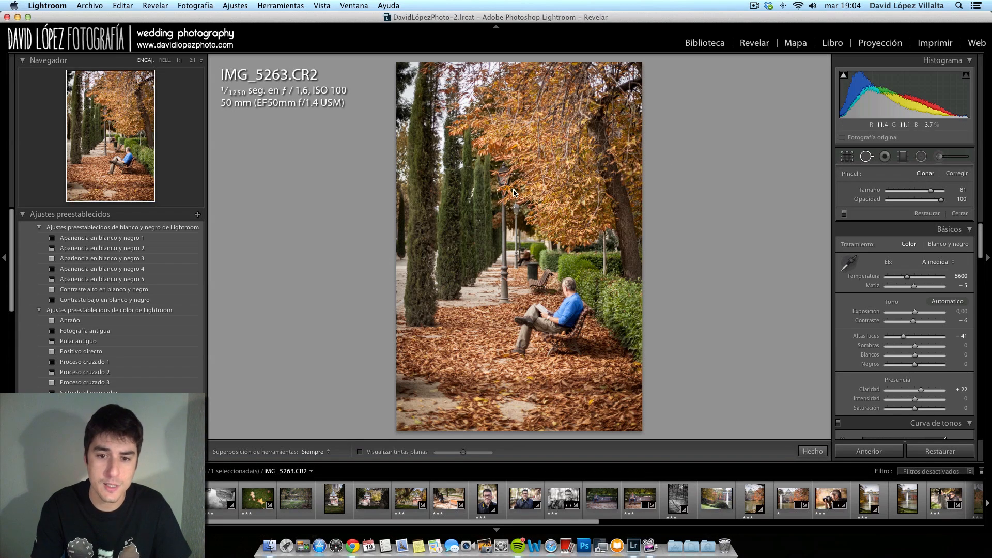
pyautogui.scroll(-1, 514, 192)
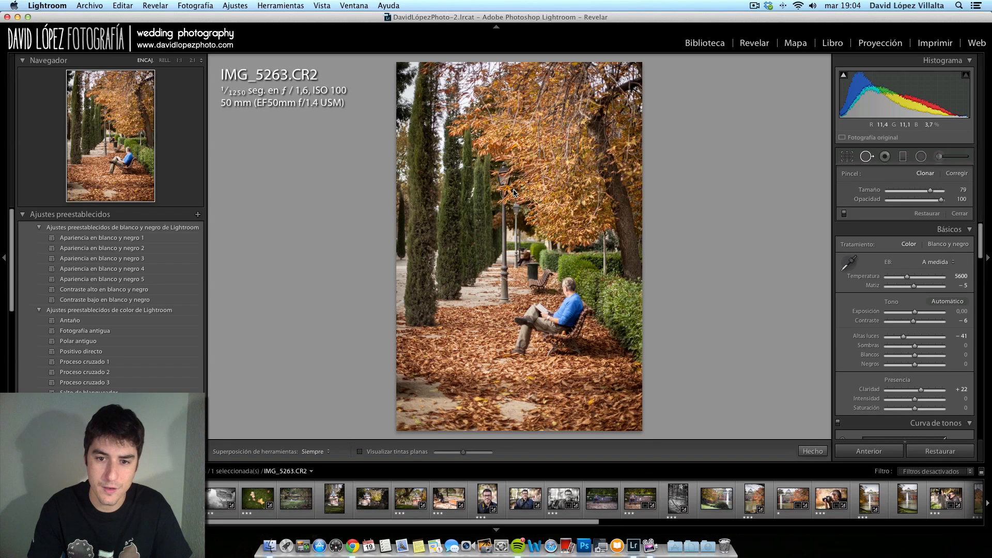
pyautogui.scroll(-3, 515, 192)
pyautogui.scroll(-2, 514, 192)
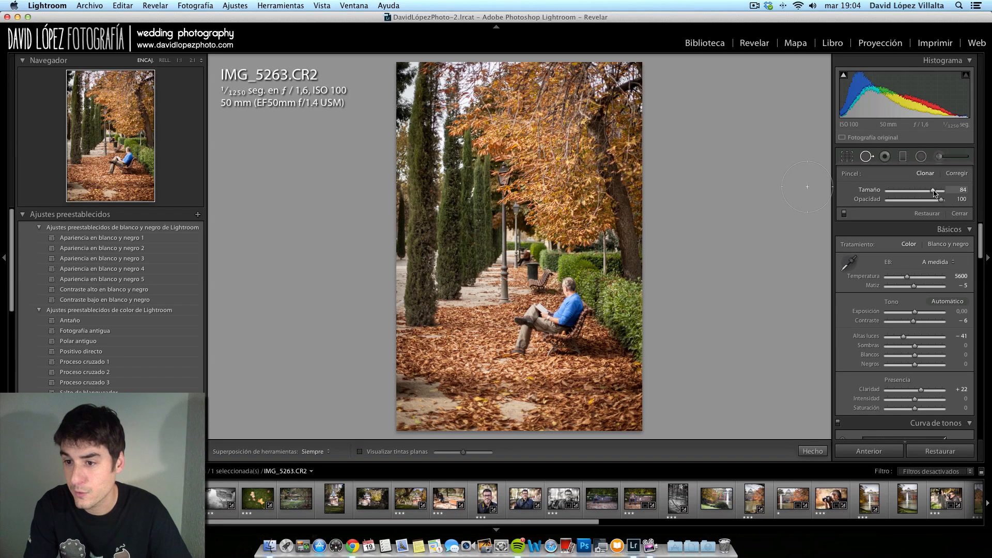
pyautogui.moveTo(934, 191); pyautogui.dragTo(904, 193)
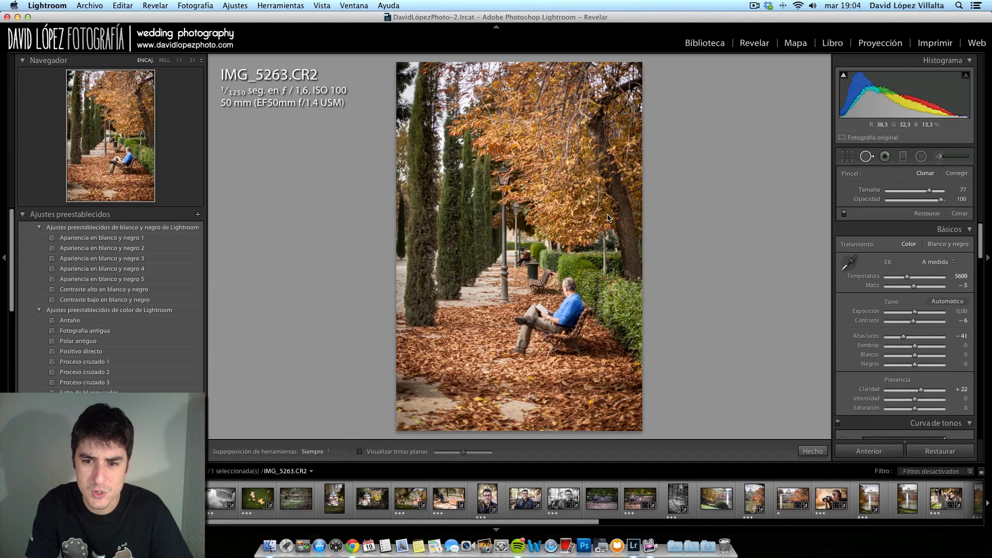
pyautogui.moveTo(959, 189); pyautogui.dragTo(925, 202)
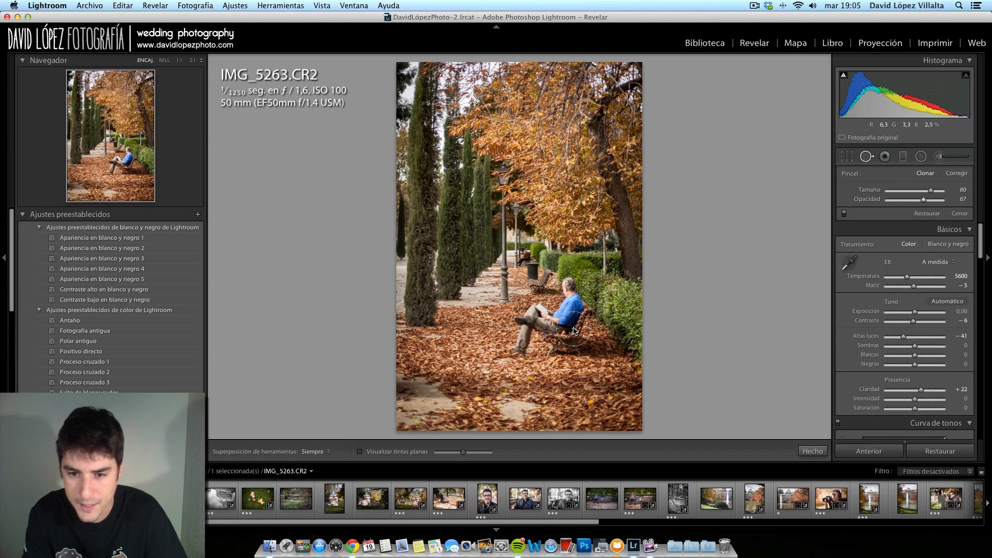
# Clone fallen leaves over the man's lower leg, raise that spot's opacity to 100 and check the retouch up close
pyautogui.click(522, 345)
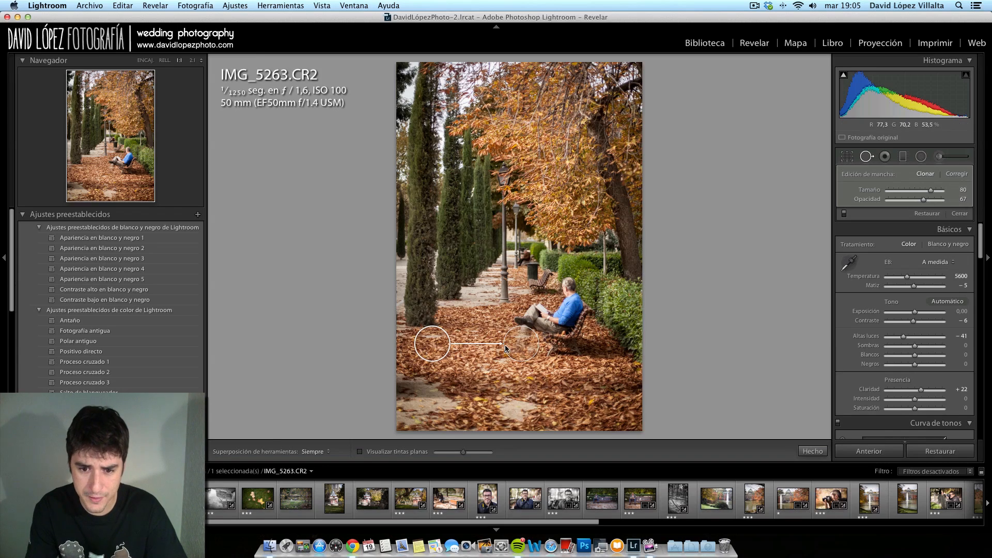
pyautogui.press('z')
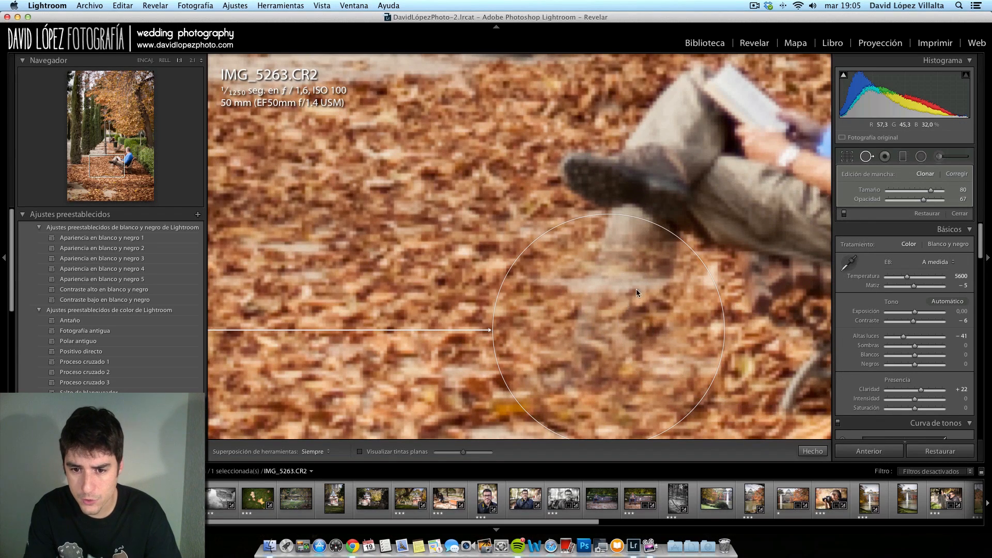
pyautogui.moveTo(924, 199); pyautogui.dragTo(954, 204)
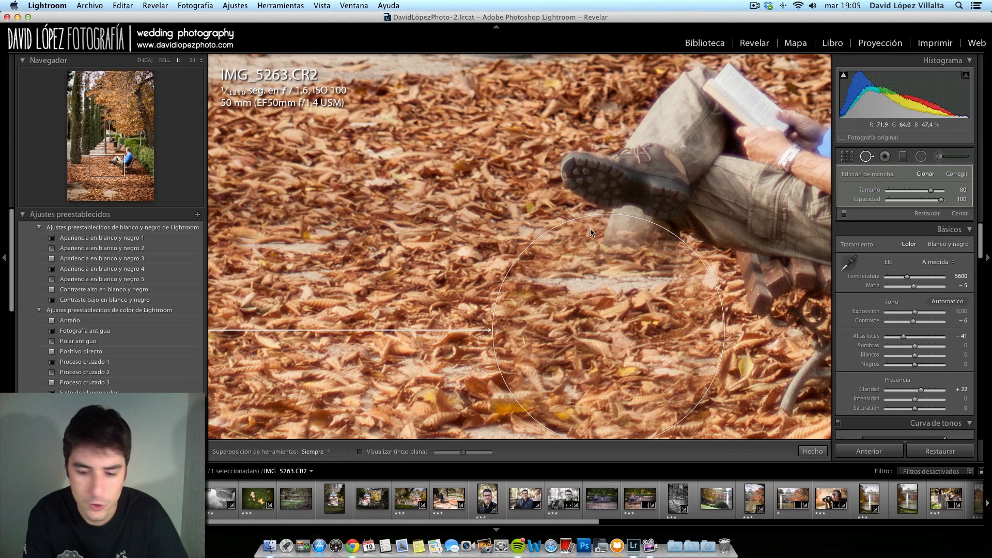
pyautogui.press('z')
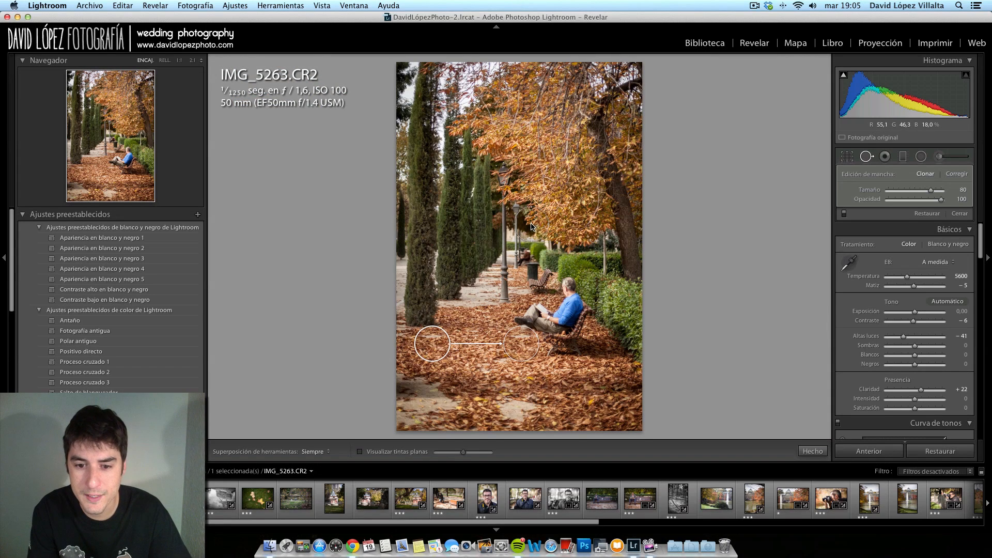
pyautogui.click(868, 160)
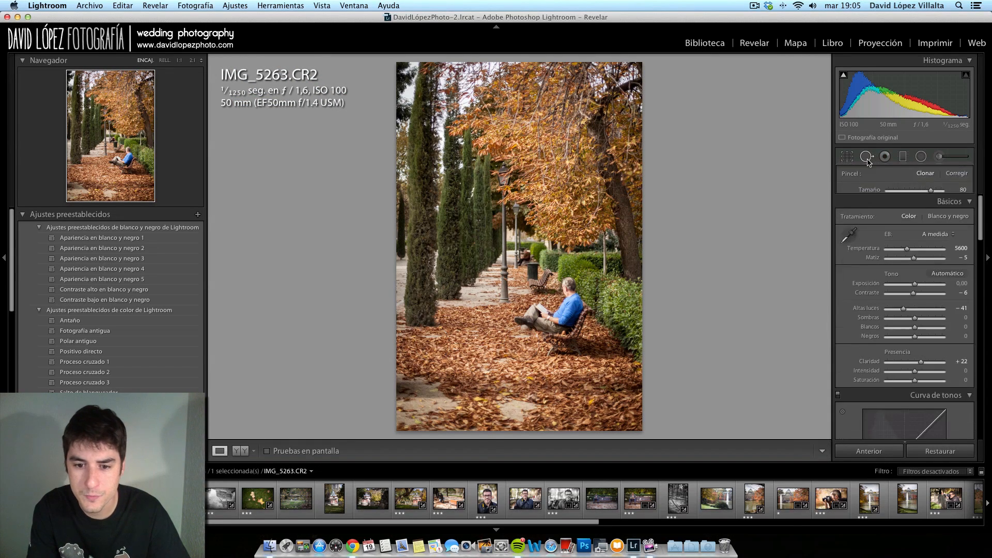
pyautogui.click(525, 342)
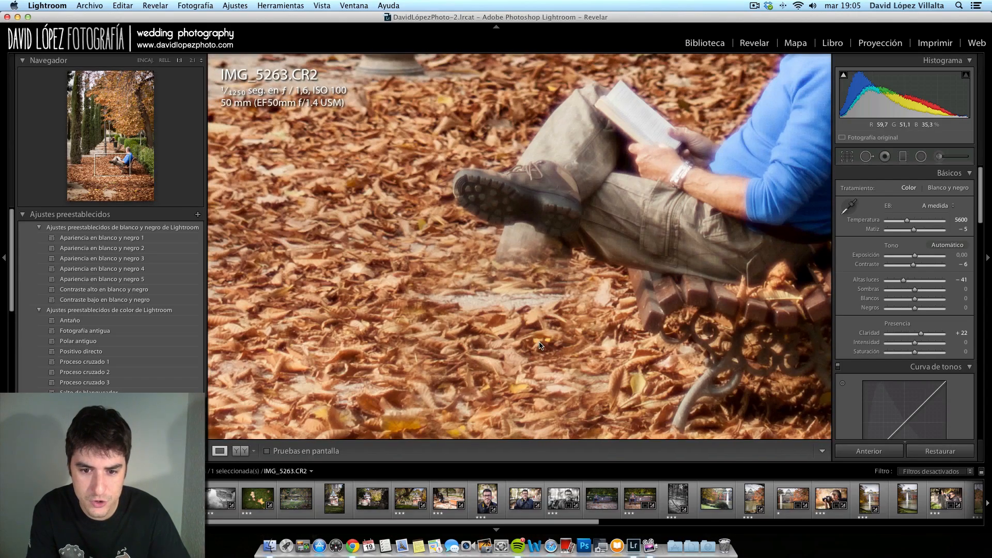
pyautogui.click(505, 344)
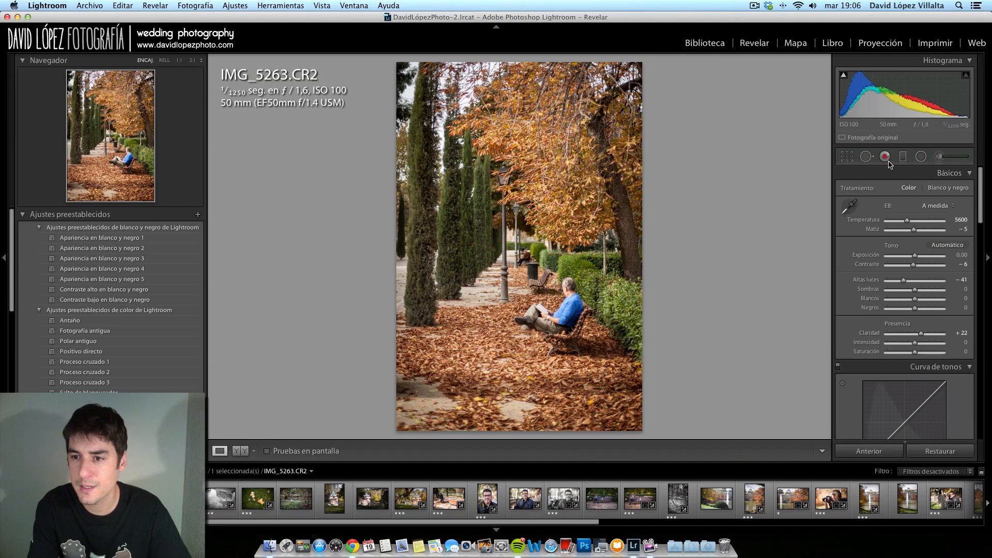
# Clone over the man's crossed leg and shoe with a size 81 spot, sourcing from the leaves on the path beside him
pyautogui.click(868, 157)
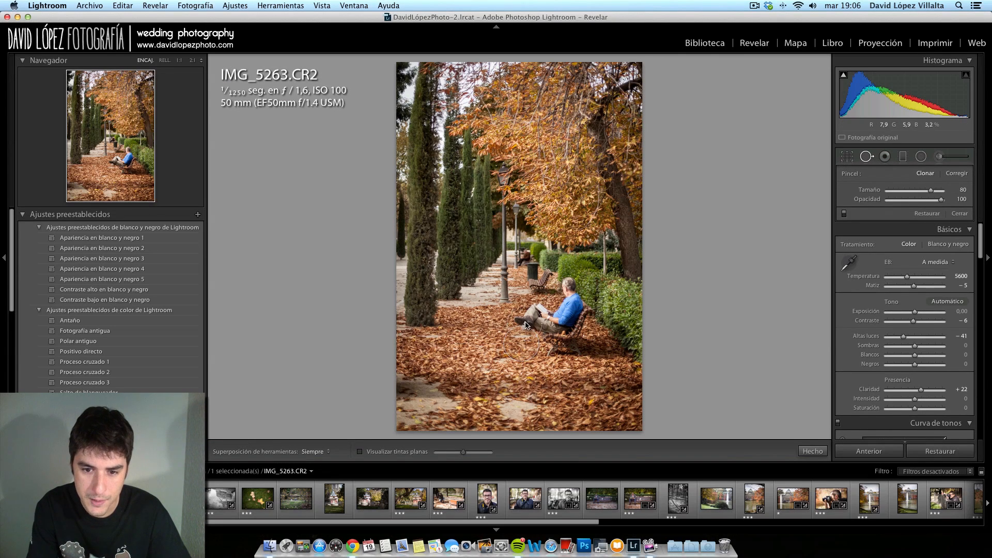
pyautogui.click(526, 323)
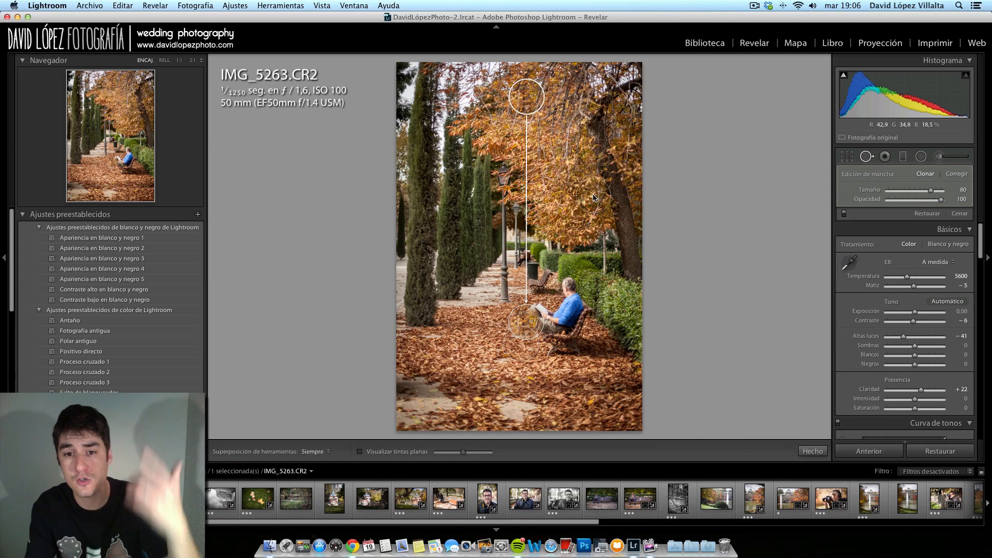
pyautogui.moveTo(539, 102)
pyautogui.mouseDown()
pyautogui.moveTo(466, 261)
pyautogui.moveTo(465, 326)
pyautogui.mouseUp()
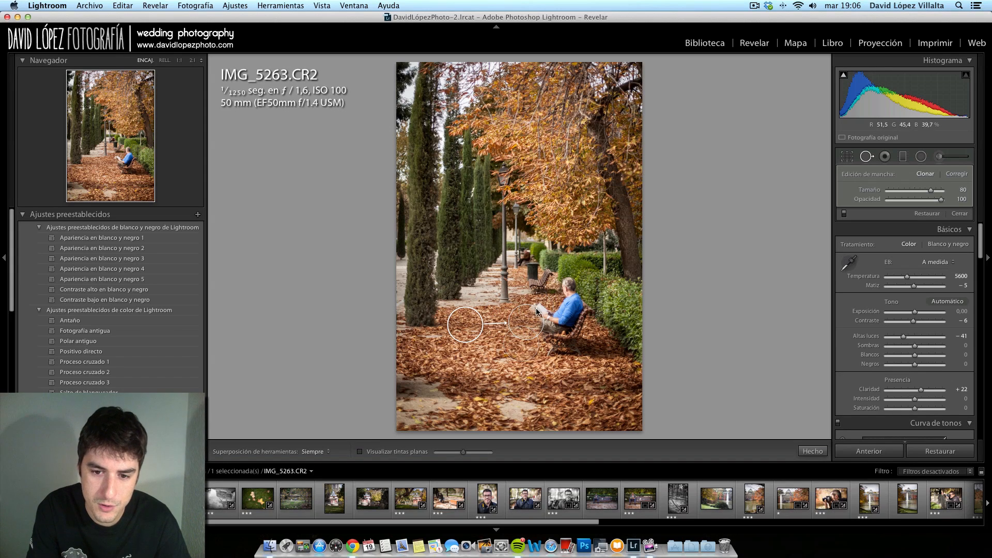
pyautogui.scroll(3, 538, 309)
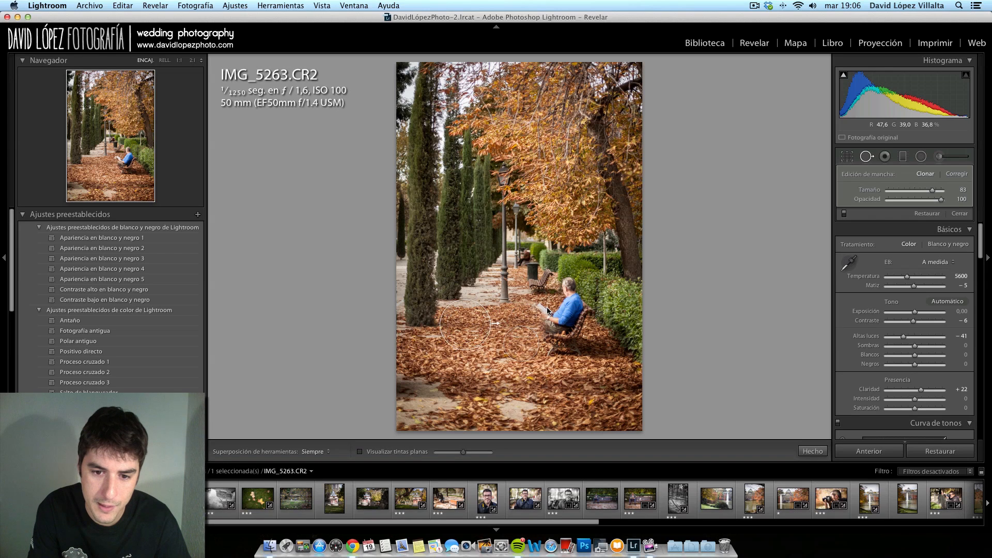
pyautogui.scroll(-2, 543, 309)
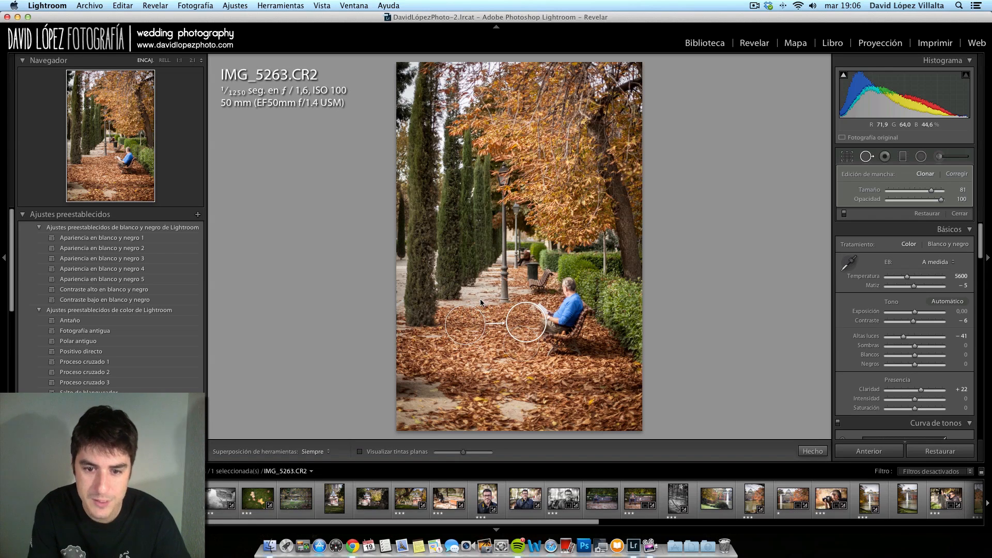
pyautogui.press('Escape')
# Try covering the man's book and hands with a cloned spot sourced from the leaves below the bench, switching it to Heal
pyautogui.click(545, 313)
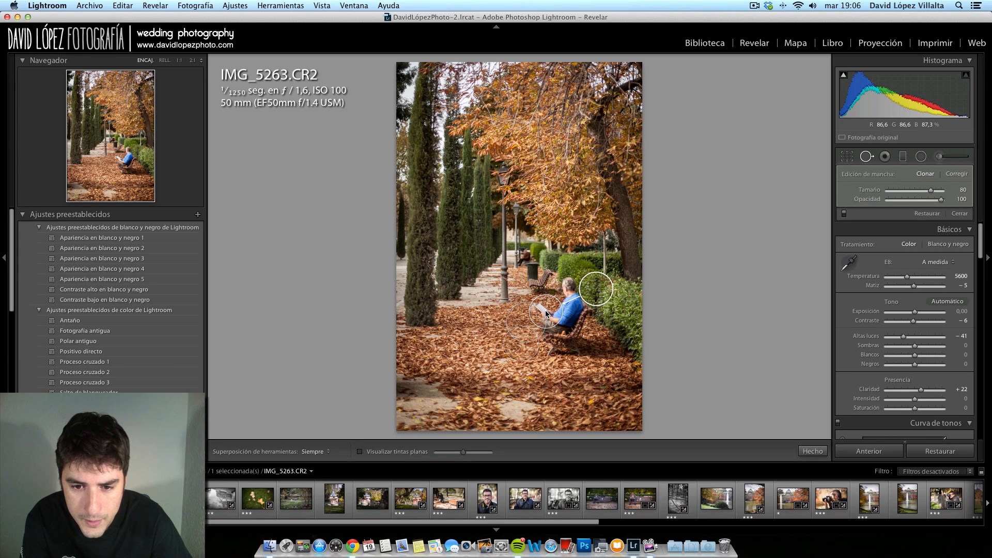
pyautogui.moveTo(602, 292); pyautogui.dragTo(470, 327)
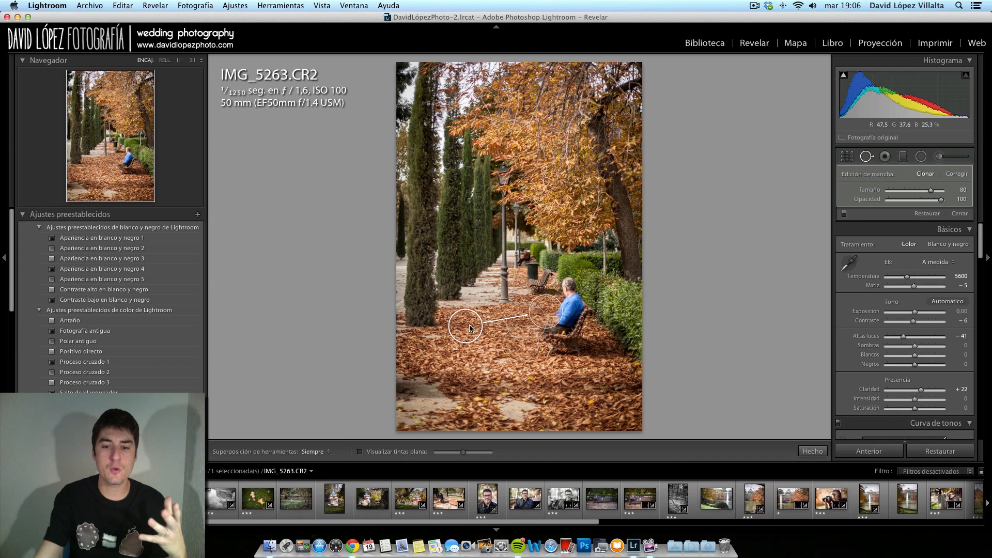
pyautogui.moveTo(471, 328); pyautogui.dragTo(574, 389)
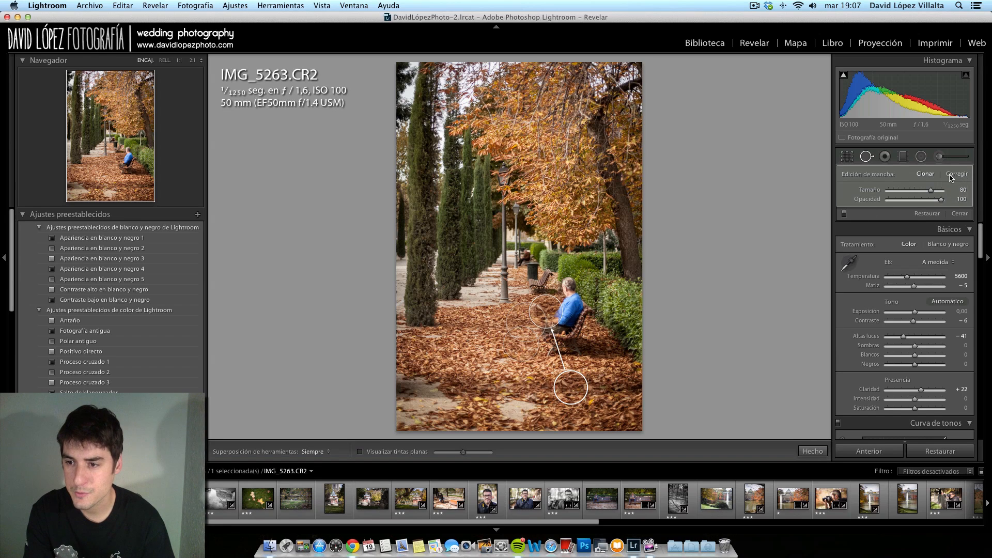
pyautogui.click(954, 175)
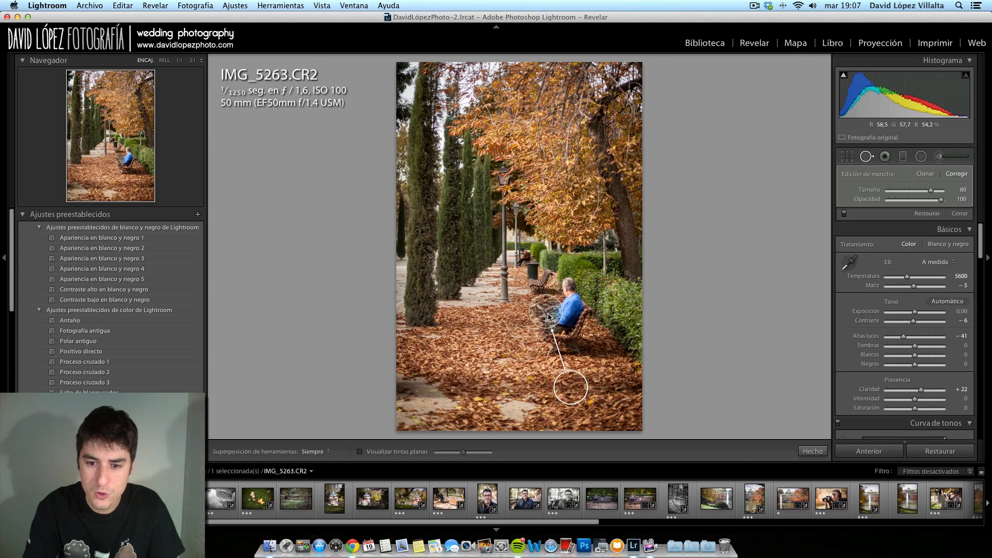
pyautogui.press('z')
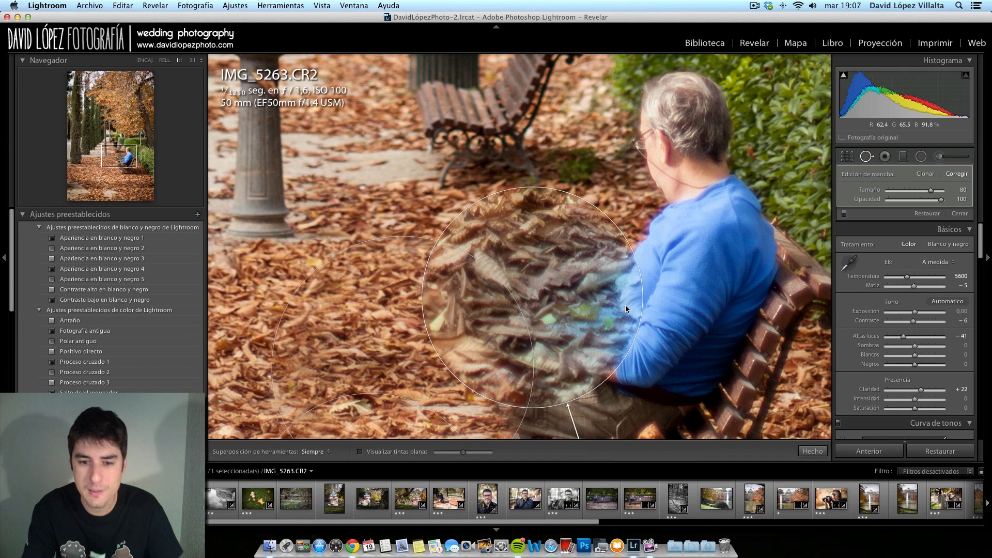
# Remove the Heal spot covering the man's book and hands
pyautogui.click(350, 334)
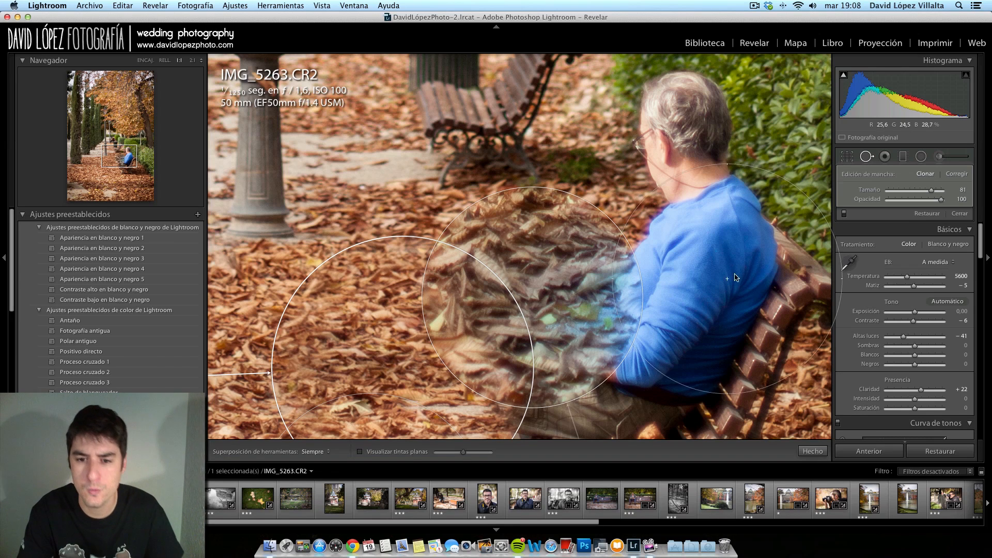
pyautogui.click(572, 256)
pyautogui.press('Escape')
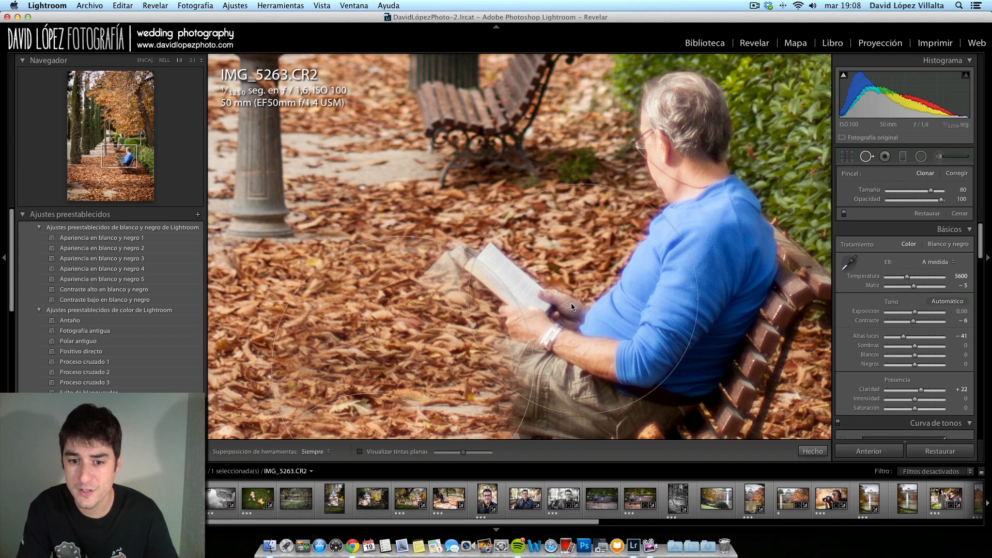
# Delete the remaining clone spots covering the man's leg and shoe
pyautogui.click(530, 299)
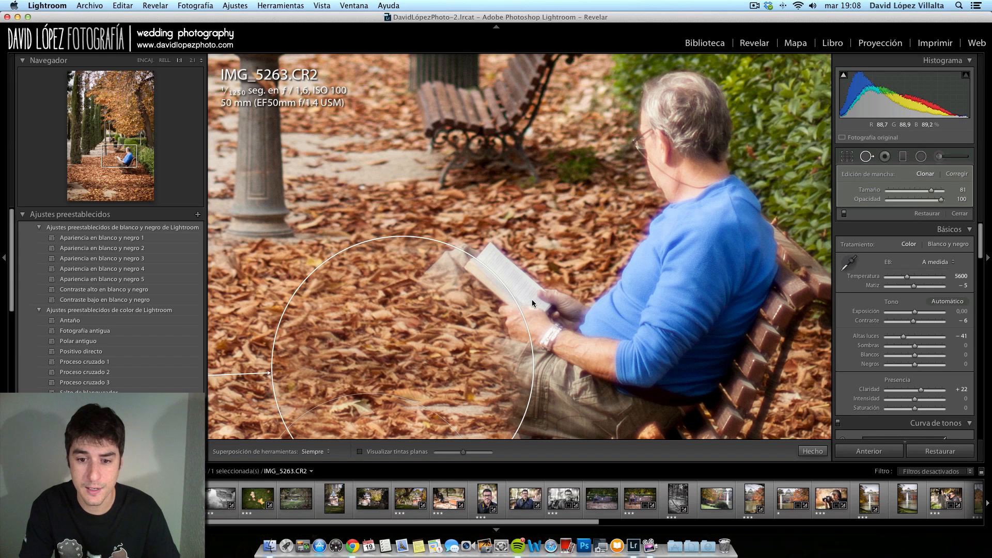
pyautogui.press('Delete')
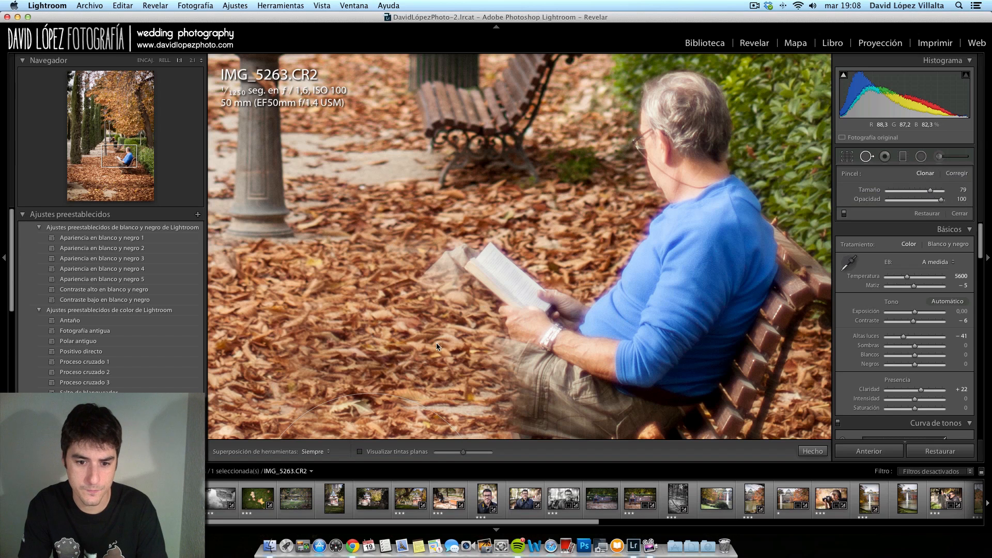
pyautogui.click(385, 407)
pyautogui.press('Delete')
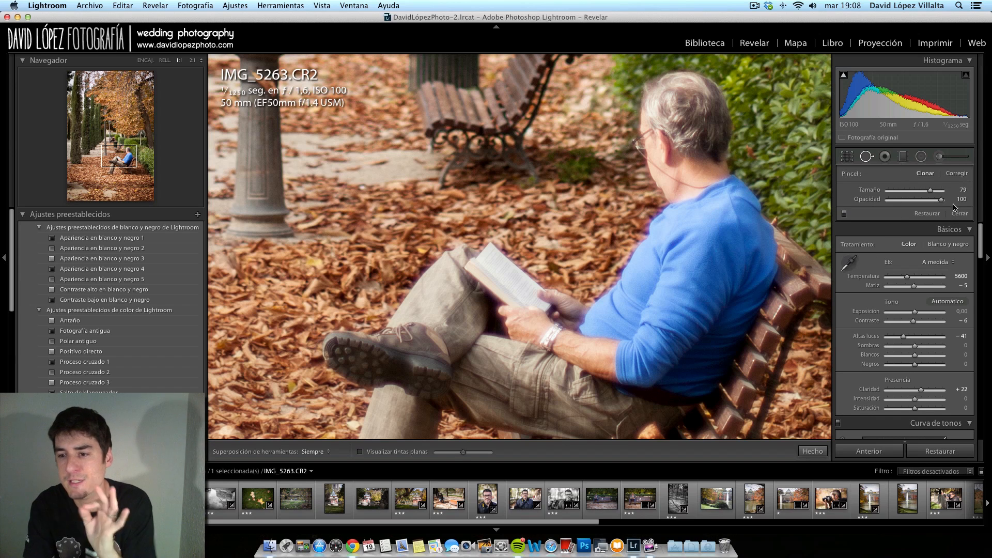
# Try a Red Eye Correction on the paving beside the lamp post and delete it
pyautogui.click(886, 157)
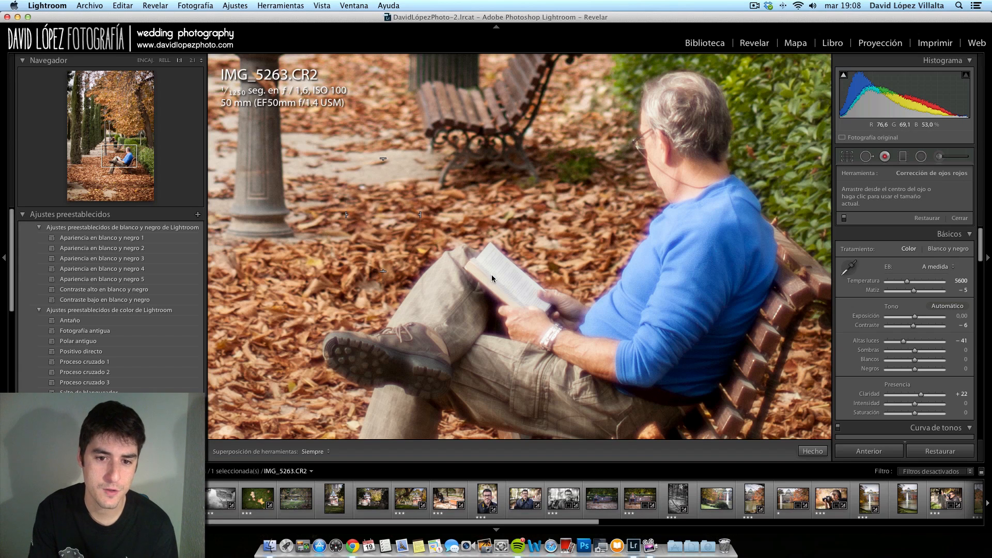
pyautogui.click(465, 268)
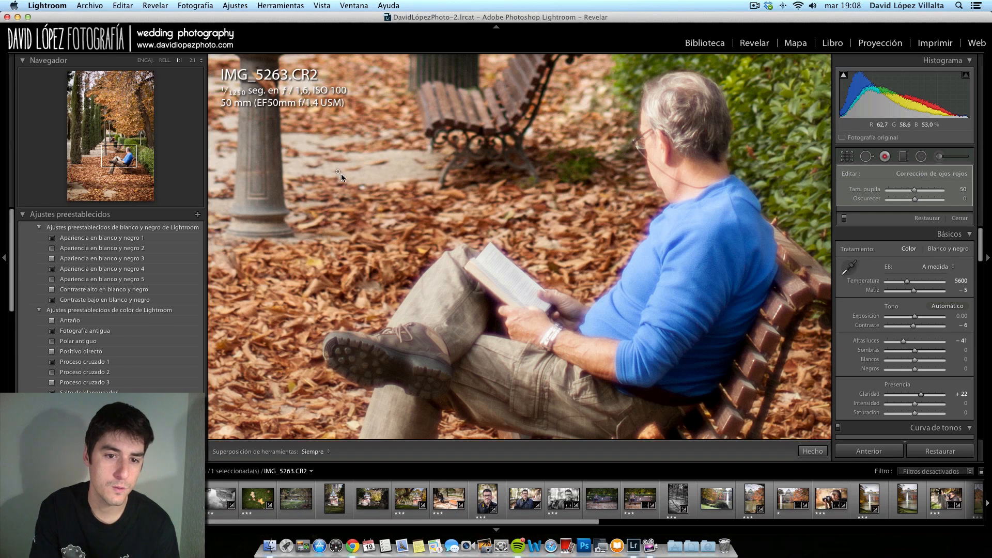
pyautogui.moveTo(360, 187); pyautogui.dragTo(379, 210)
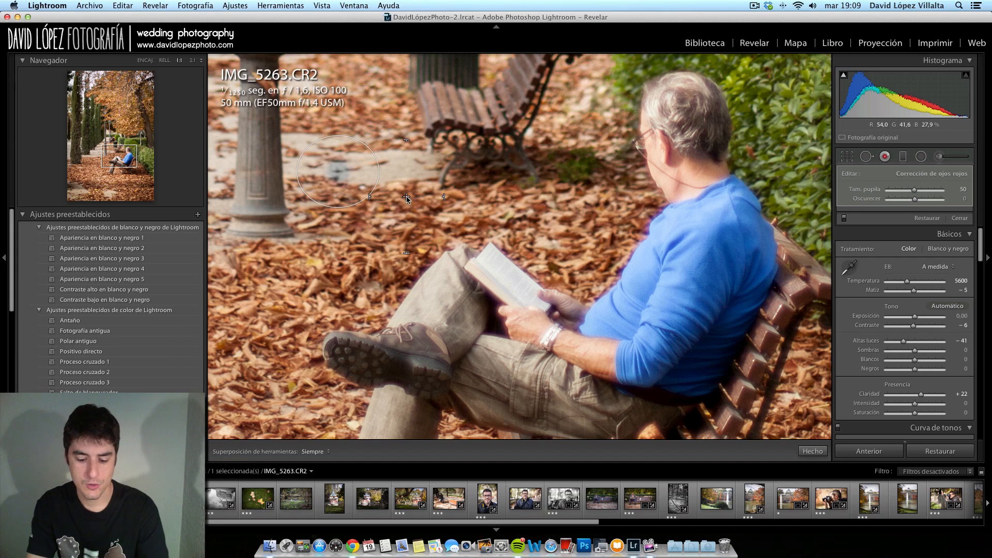
pyautogui.press('Delete')
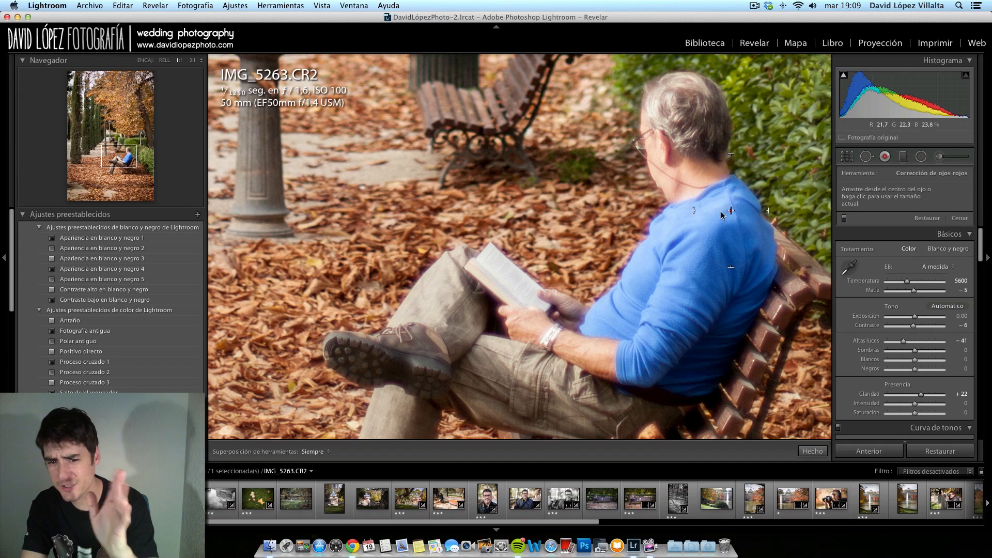
# Draw a graduated filter across the leafy foreground, set its sharpness to −100 and shift it slightly up toward the bench
pyautogui.press('z')
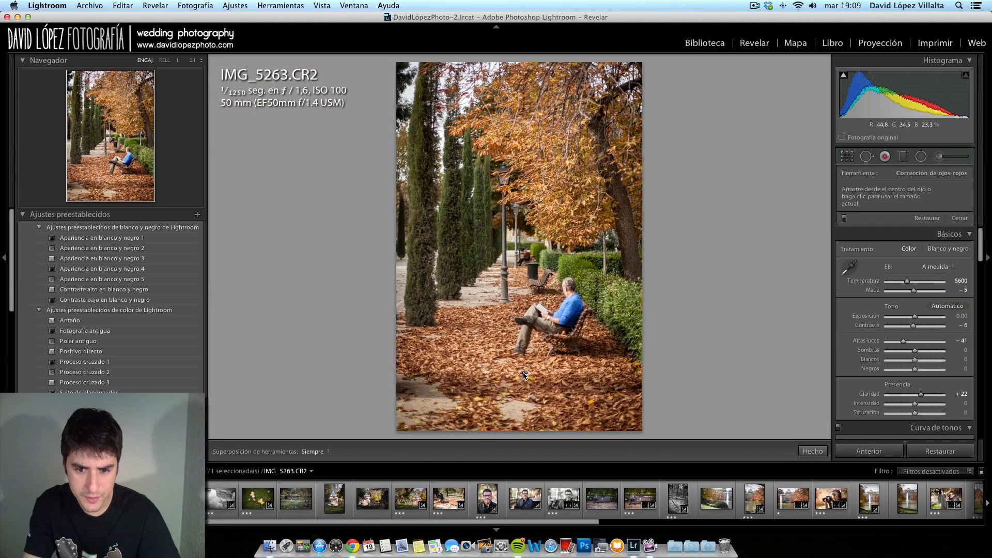
pyautogui.click(900, 158)
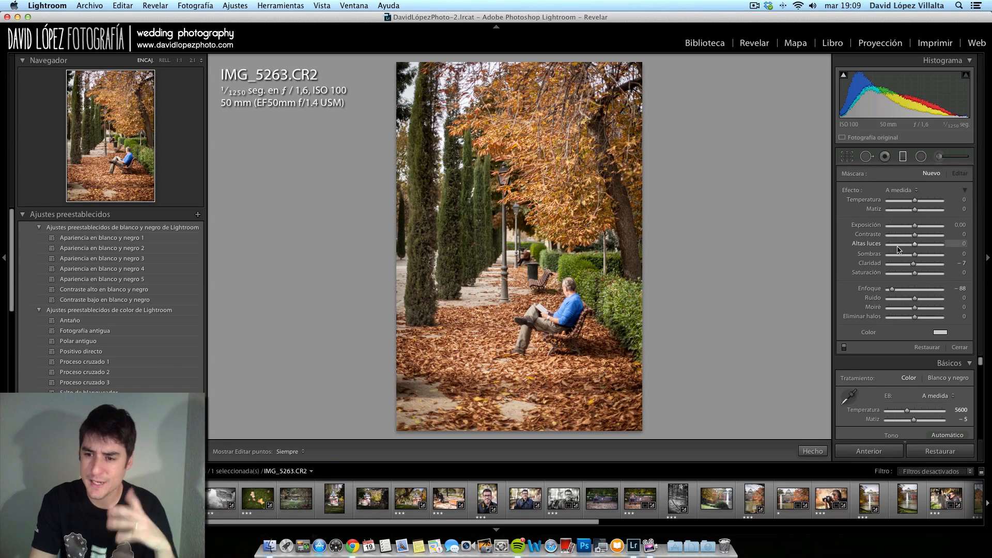
pyautogui.moveTo(895, 291); pyautogui.dragTo(917, 294)
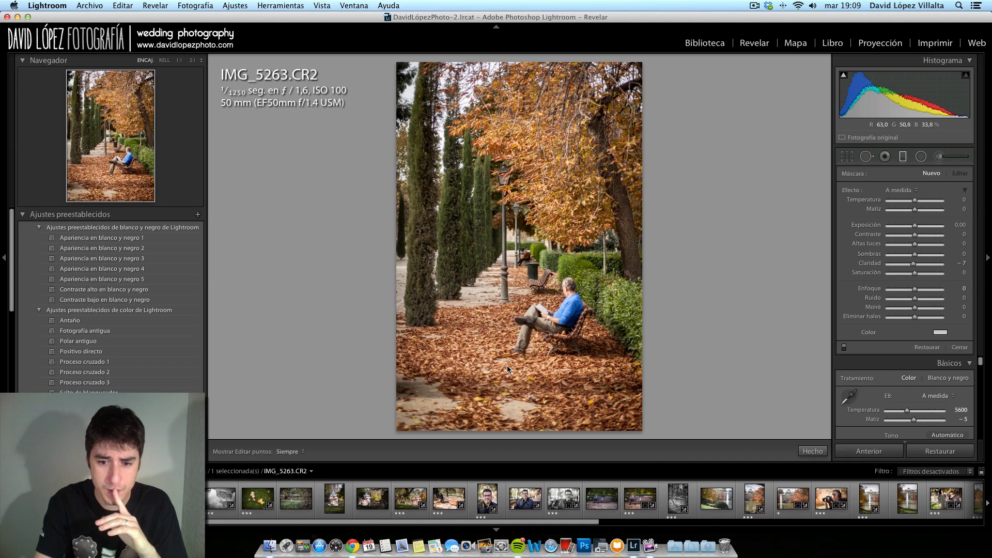
pyautogui.moveTo(507, 365); pyautogui.dragTo(509, 397)
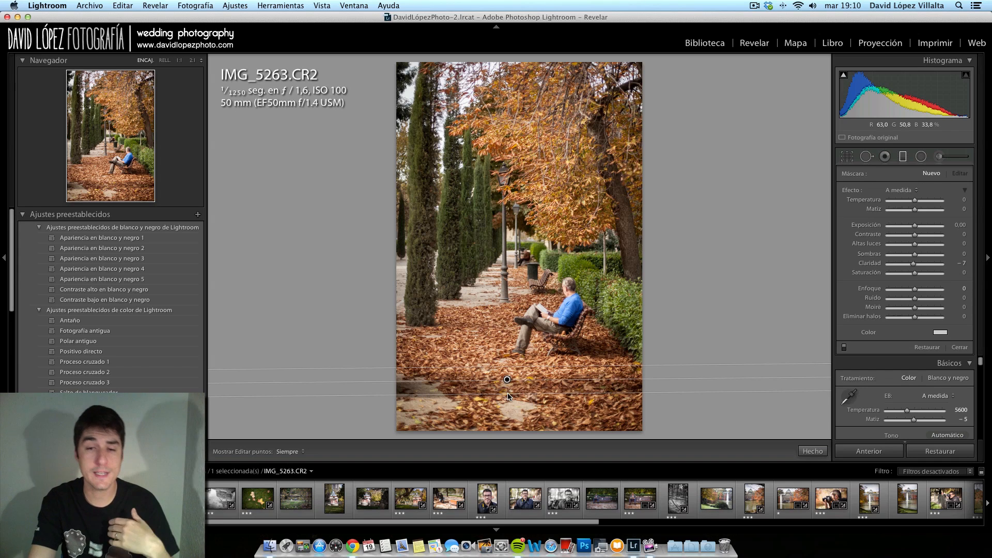
pyautogui.moveTo(509, 397); pyautogui.dragTo(508, 398)
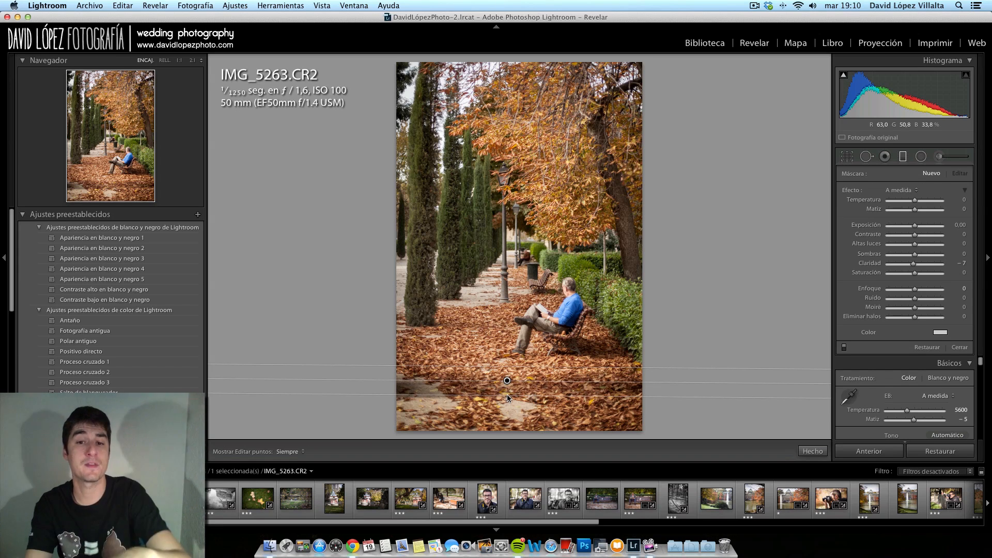
pyautogui.moveTo(507, 395); pyautogui.dragTo(507, 413)
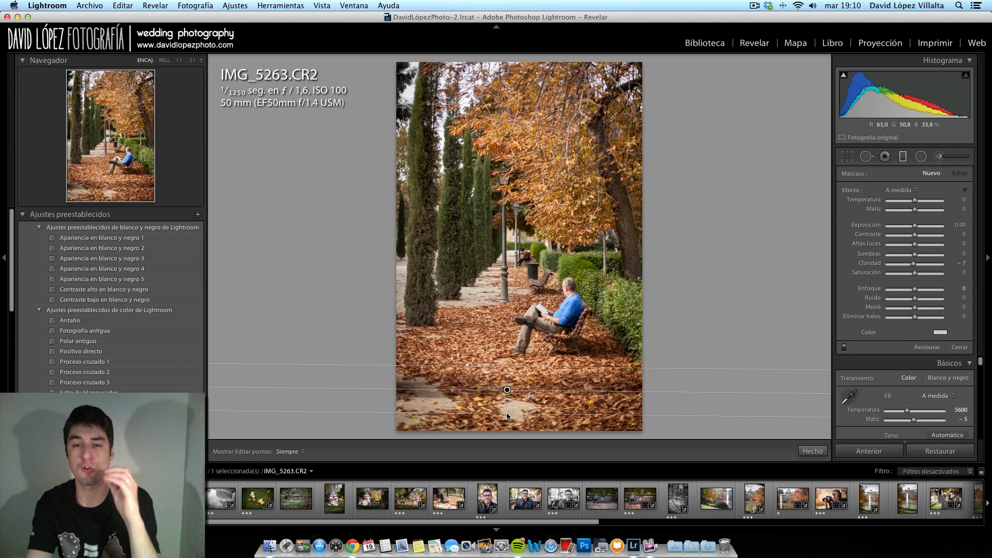
pyautogui.moveTo(507, 417); pyautogui.dragTo(508, 416)
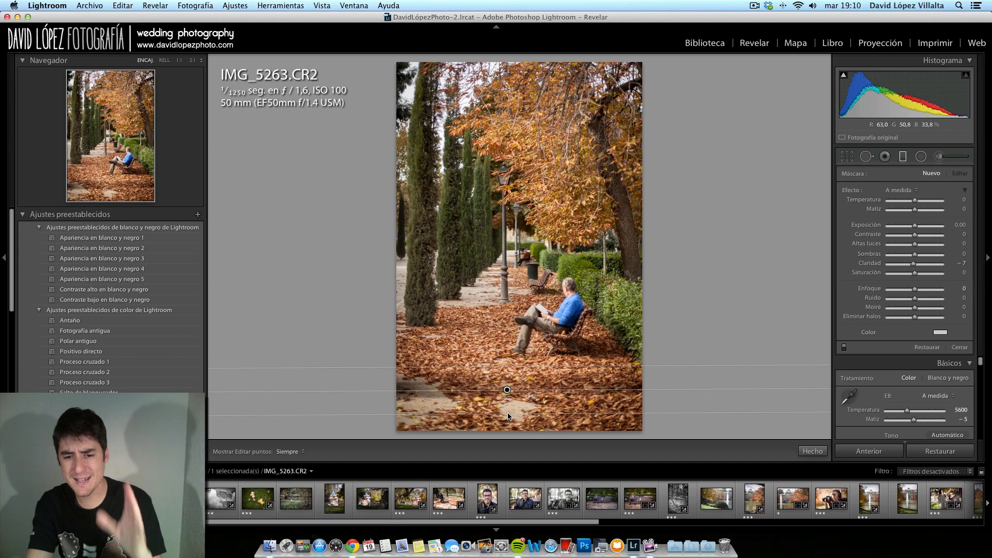
pyautogui.moveTo(508, 413); pyautogui.dragTo(507, 402)
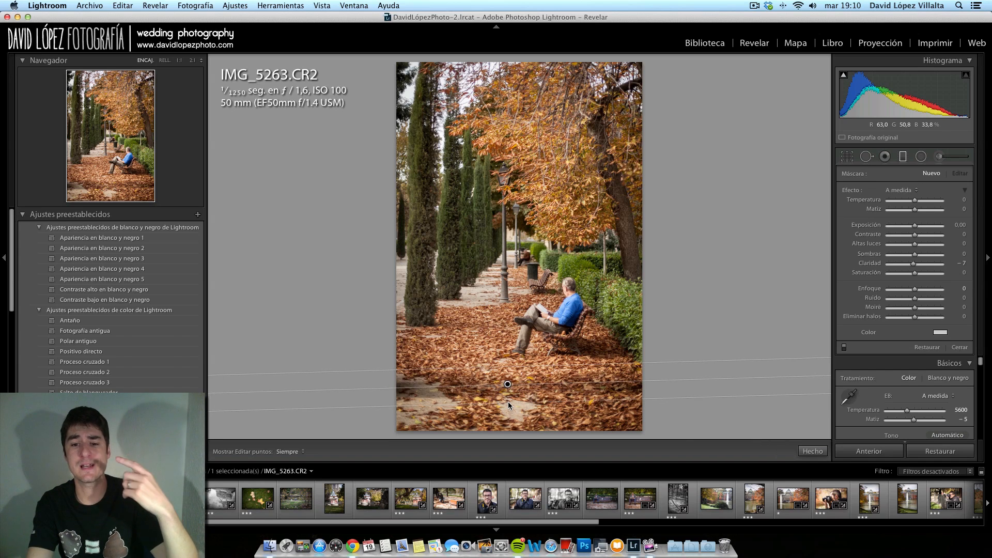
pyautogui.moveTo(508, 402); pyautogui.dragTo(507, 376)
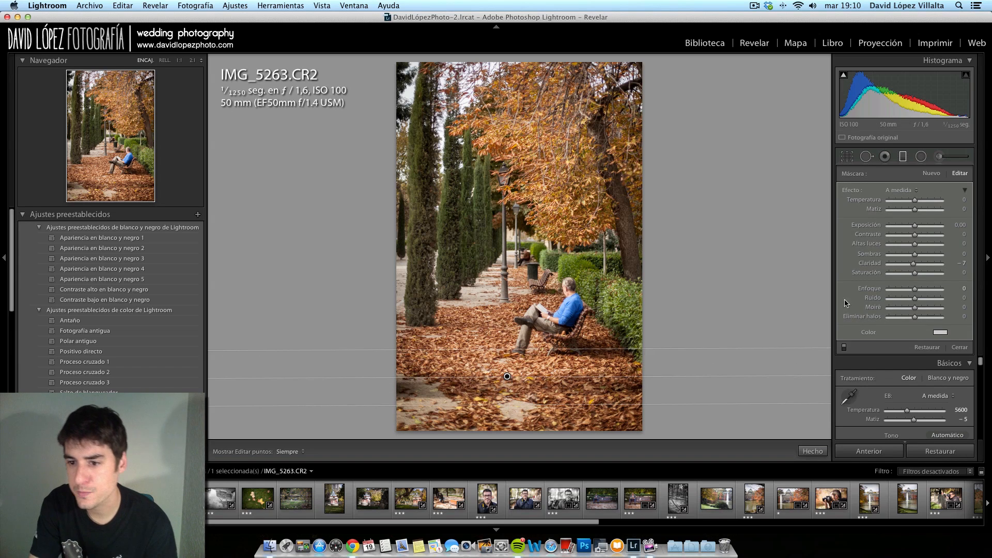
pyautogui.moveTo(905, 294); pyautogui.dragTo(855, 294)
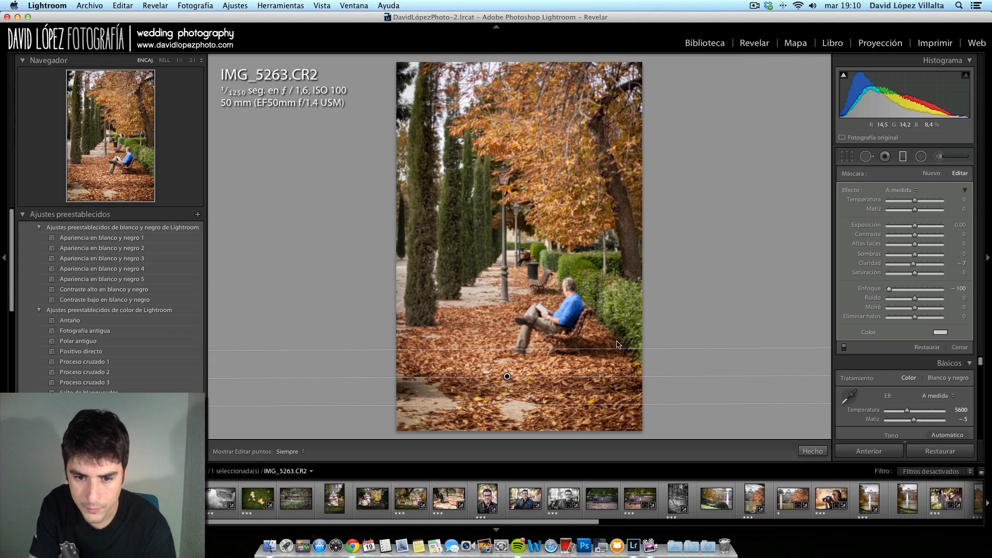
pyautogui.moveTo(496, 366)
pyautogui.mouseDown()
pyautogui.moveTo(493, 381)
pyautogui.moveTo(509, 368)
pyautogui.mouseUp()
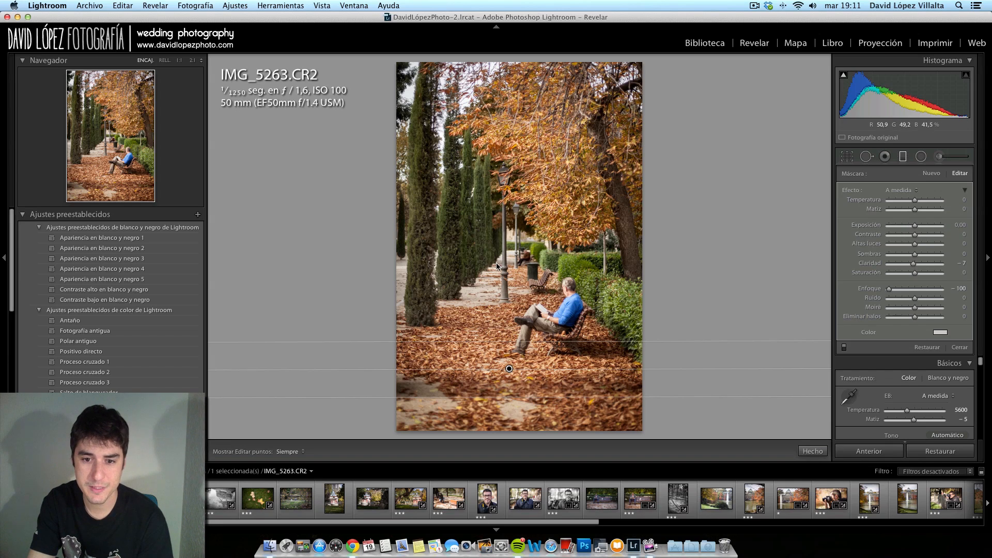
# Draw a second graduated filter with sharpness −100 over the background trees behind the man and close the filter tool
pyautogui.moveTo(508, 257); pyautogui.dragTo(508, 291)
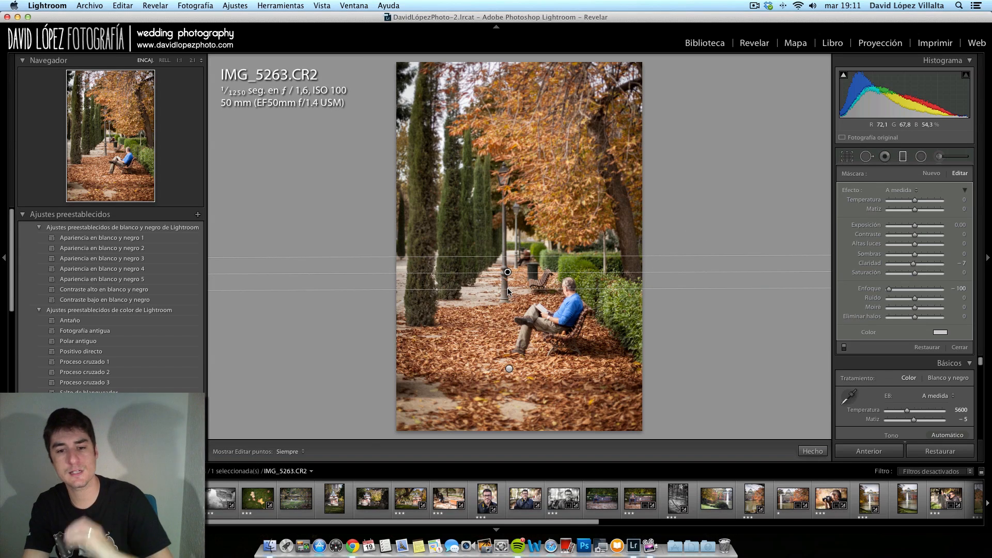
pyautogui.moveTo(507, 291); pyautogui.dragTo(508, 277)
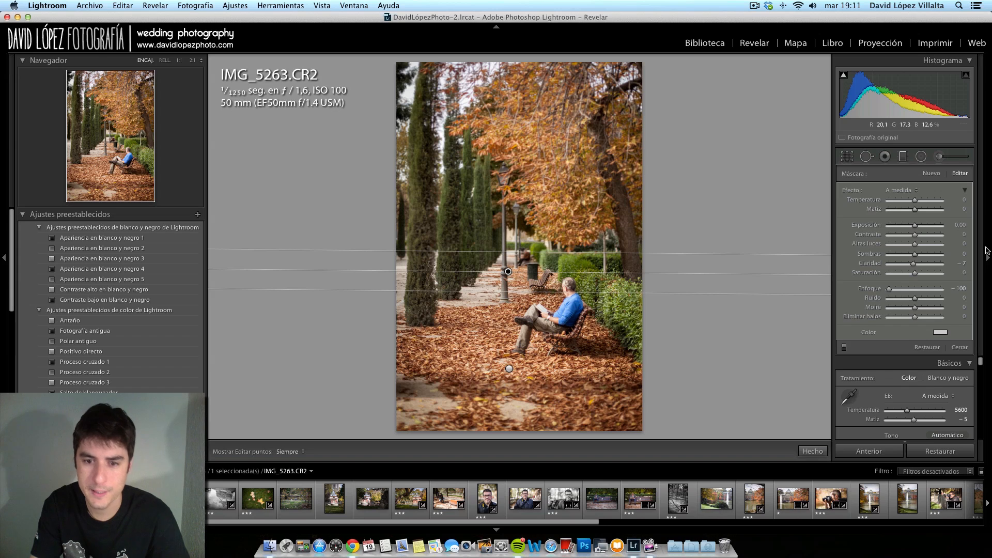
pyautogui.click(905, 158)
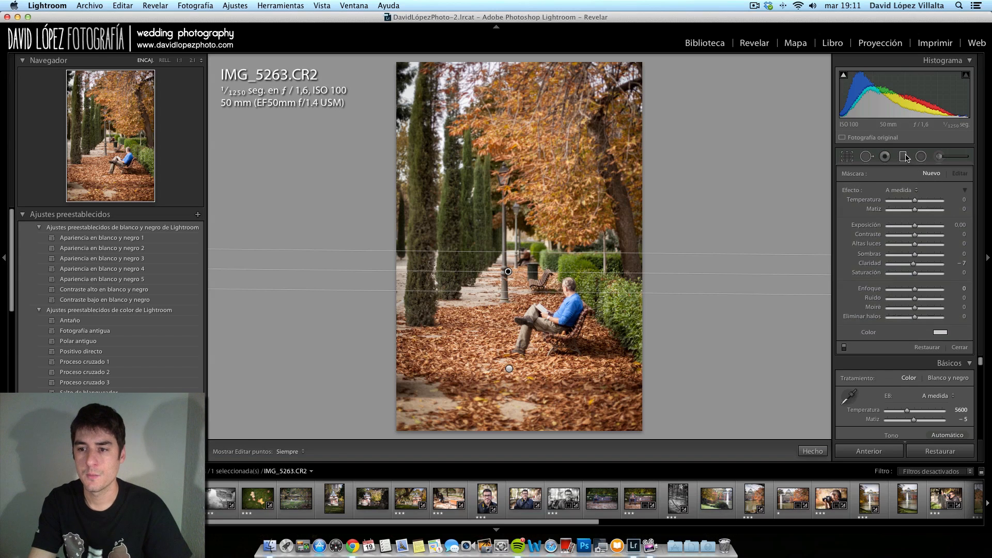
pyautogui.click(904, 157)
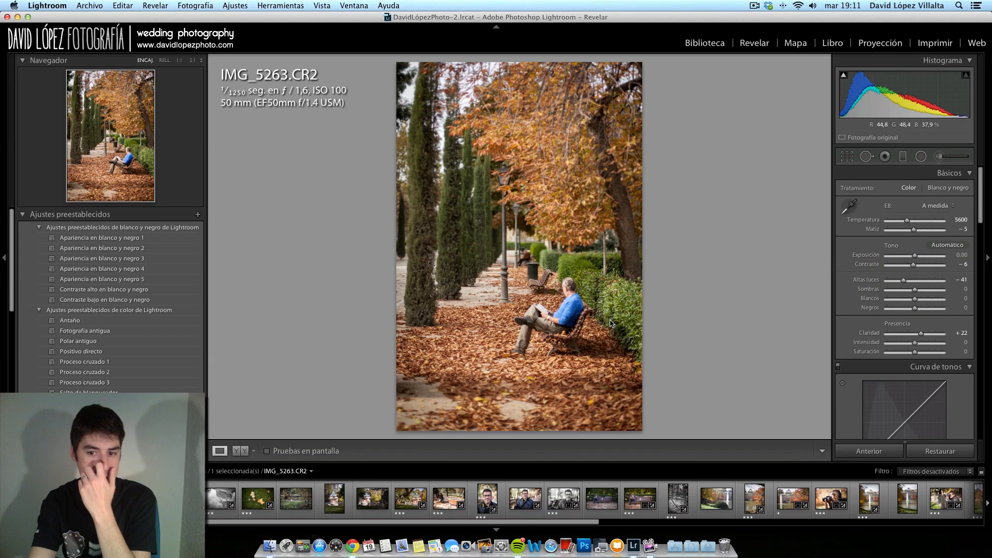
# Examine the filter's blur up close around the lamp post, litter bin and empty bench in the background
pyautogui.click(504, 241)
pyautogui.moveTo(628, 360); pyautogui.dragTo(540, 221)
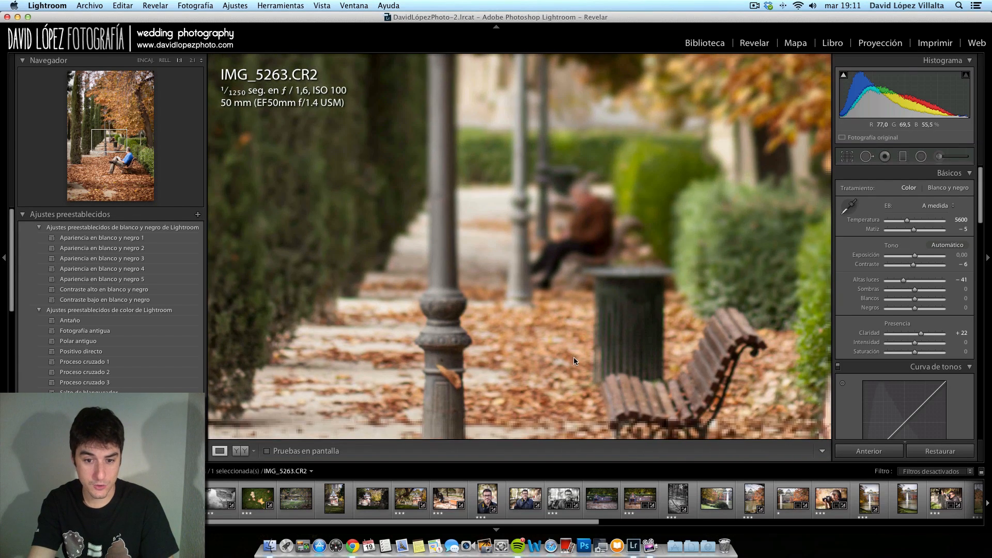
pyautogui.scroll(-2, 568, 358)
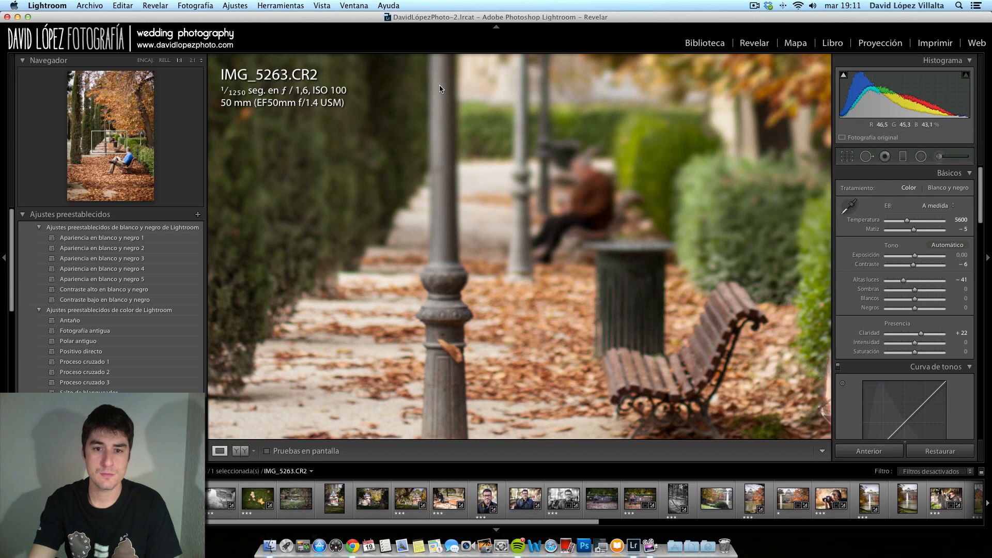
pyautogui.click(454, 176)
pyautogui.click(492, 271)
pyautogui.click(490, 268)
pyautogui.press('b')
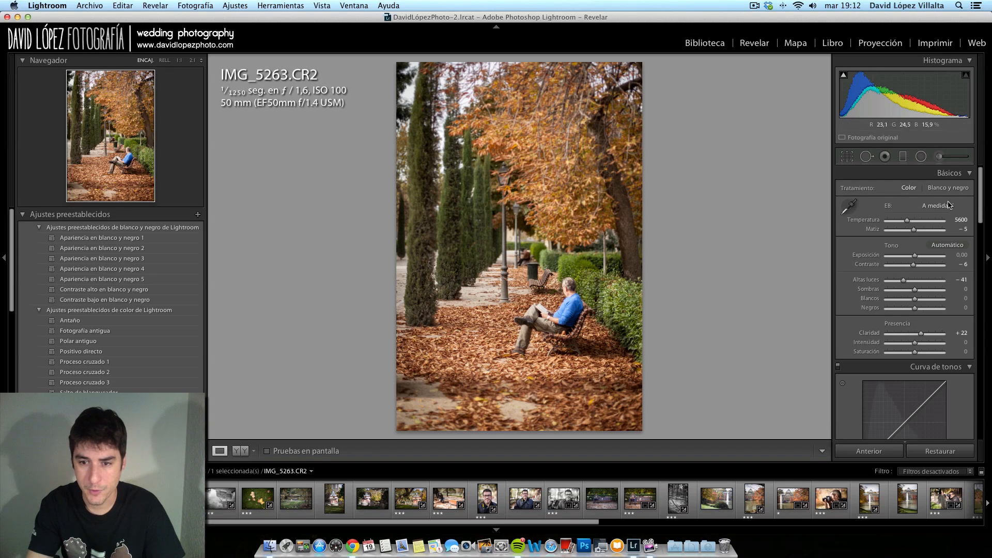
# Extend the background graduated filter's transition upward and set its exposure to −0.03 and saturation to −100
pyautogui.click(902, 156)
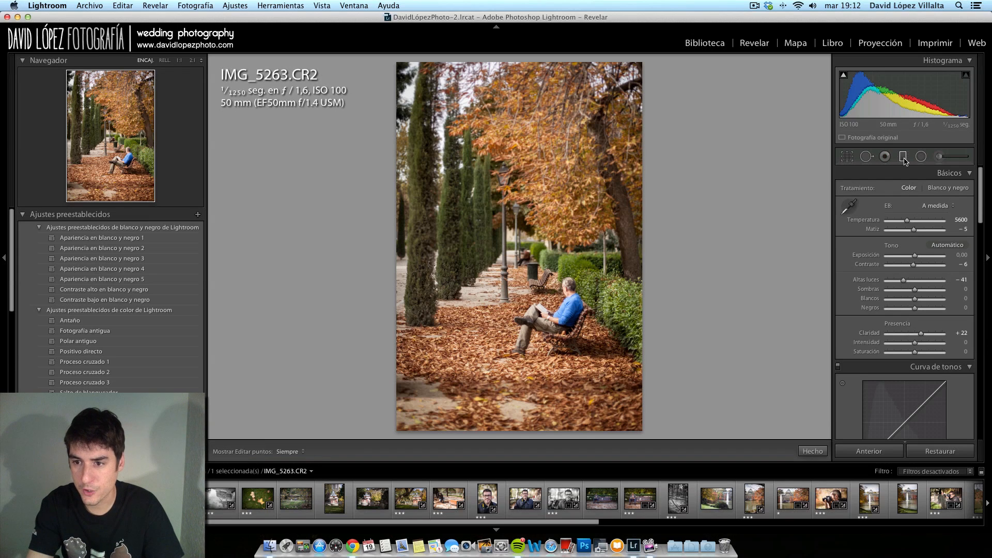
pyautogui.click(508, 273)
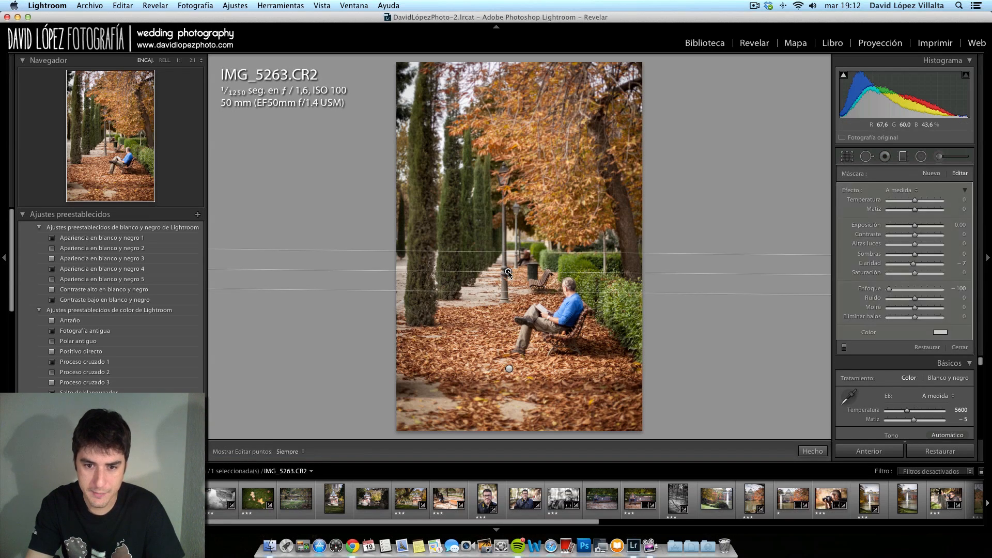
pyautogui.moveTo(517, 253); pyautogui.dragTo(517, 226)
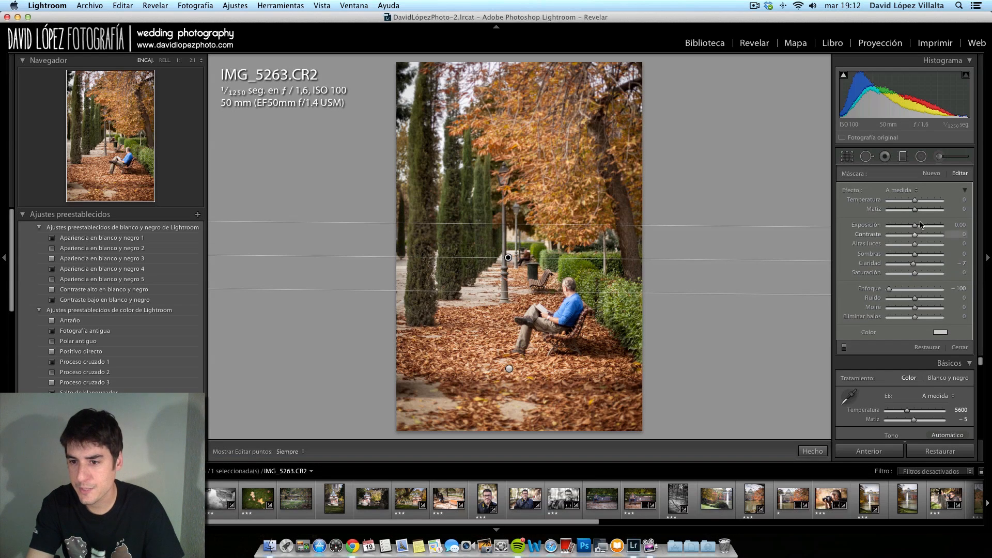
pyautogui.moveTo(915, 229)
pyautogui.mouseDown()
pyautogui.moveTo(893, 229)
pyautogui.moveTo(915, 229)
pyautogui.mouseUp()
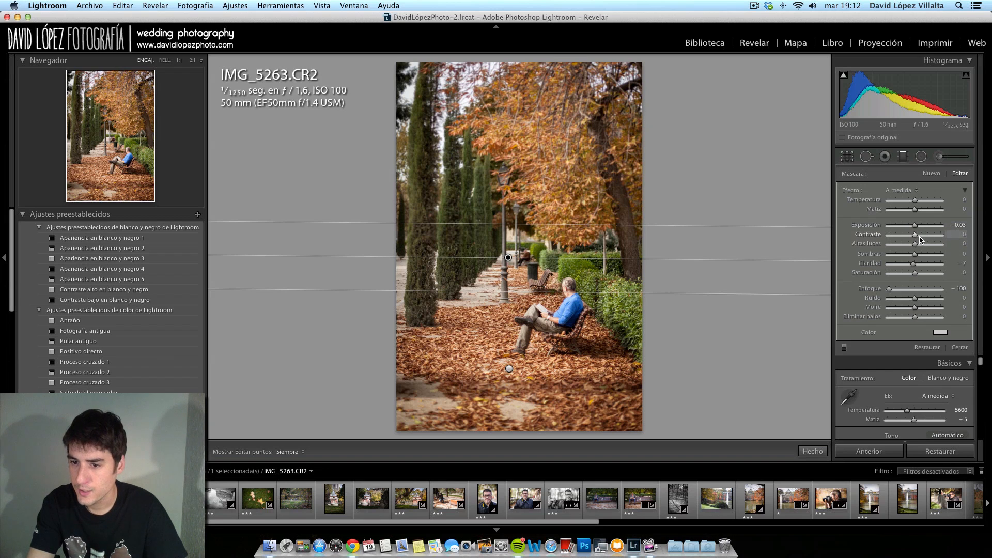
pyautogui.moveTo(916, 274); pyautogui.dragTo(866, 277)
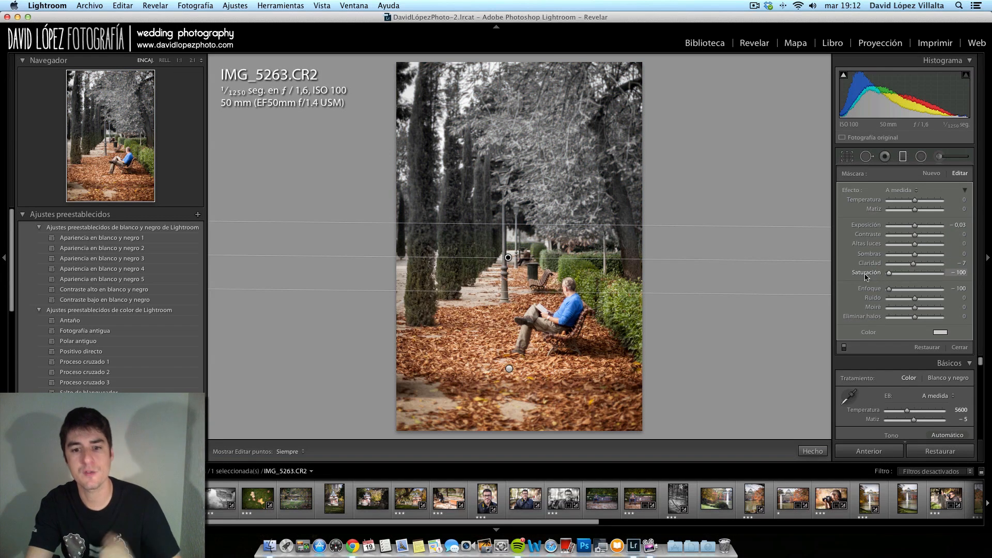
# Reset the background filter's saturation to −1 and sharpness to 0, and delete both graduated filters
pyautogui.moveTo(892, 274); pyautogui.dragTo(920, 293)
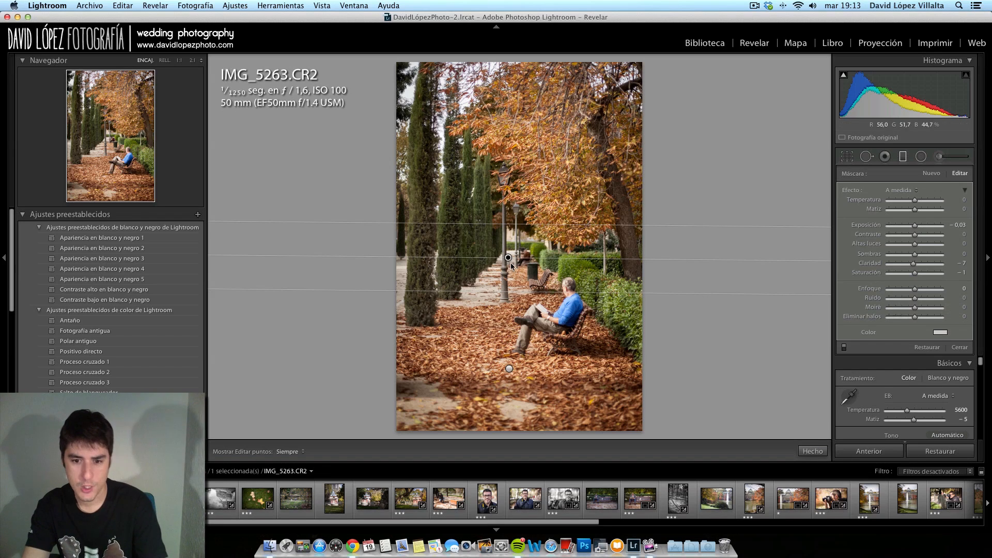
pyautogui.press('Delete')
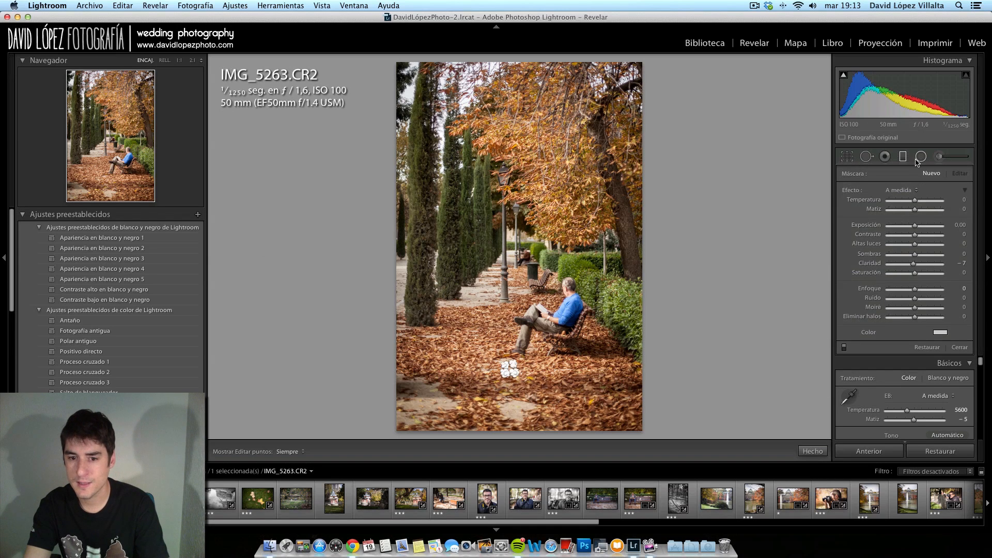
# Open the fountain and glass palace photo IMG_5283.CR2 and select the graduated filter over its sky
pyautogui.scroll(-3, 645, 504)
pyautogui.scroll(-10, 645, 504)
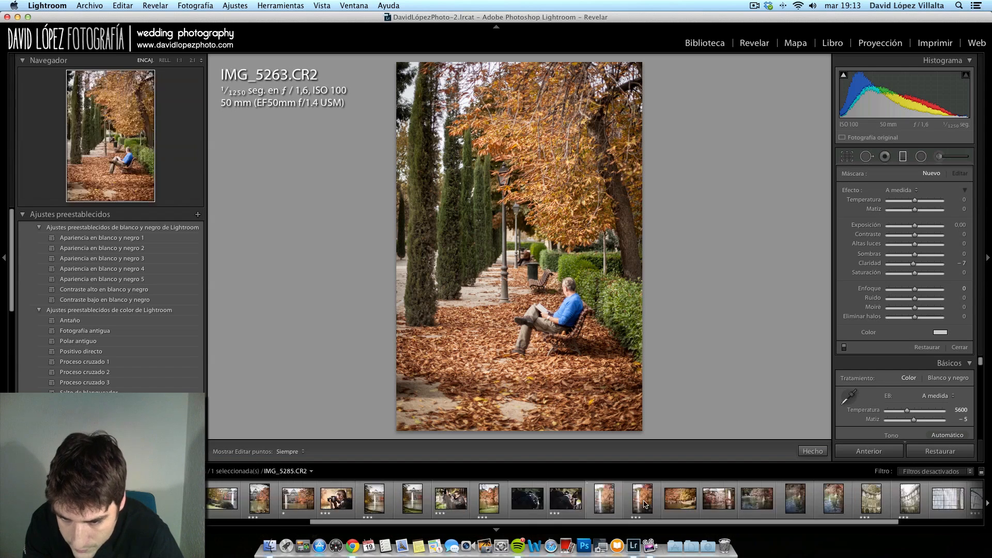
pyautogui.scroll(5, 499, 501)
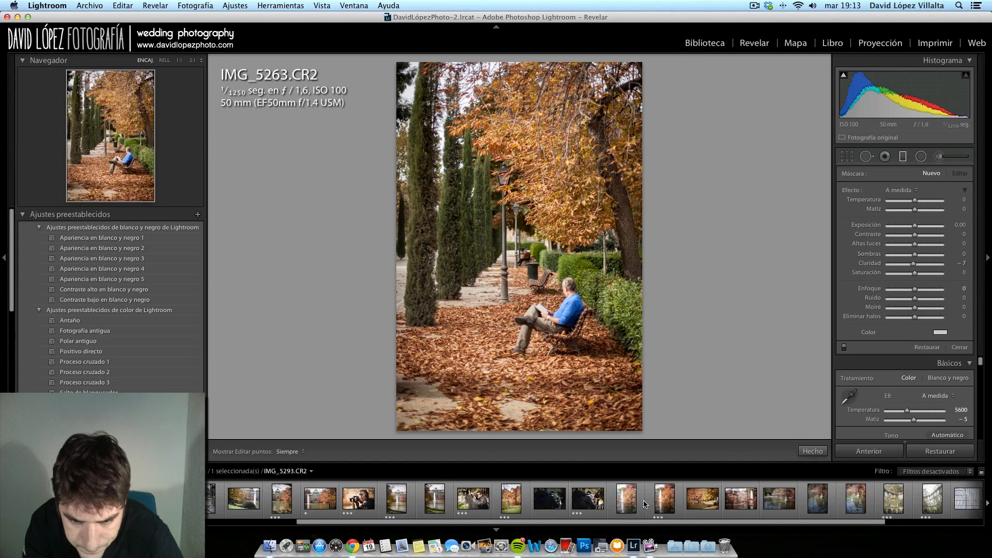
pyautogui.scroll(2, 499, 501)
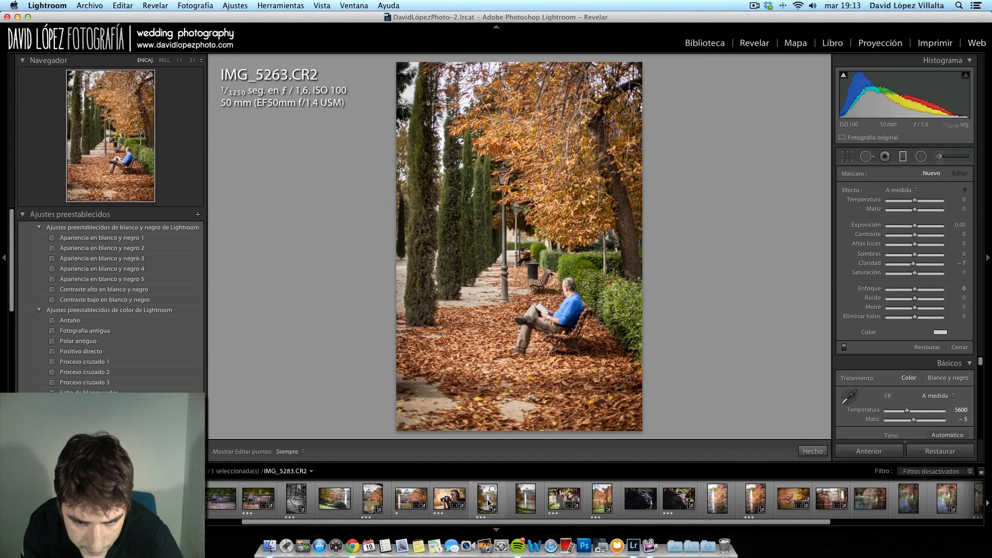
pyautogui.click(488, 493)
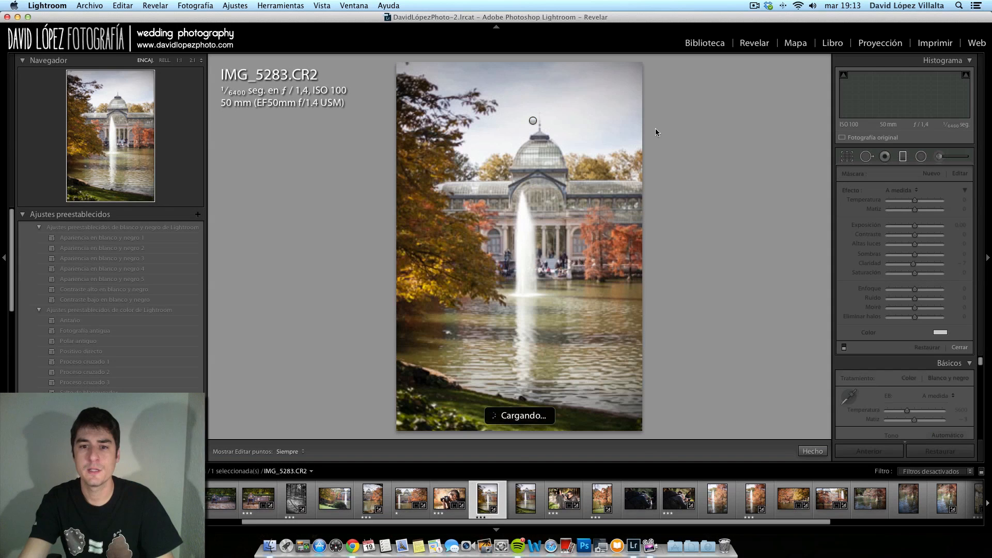
pyautogui.click(533, 121)
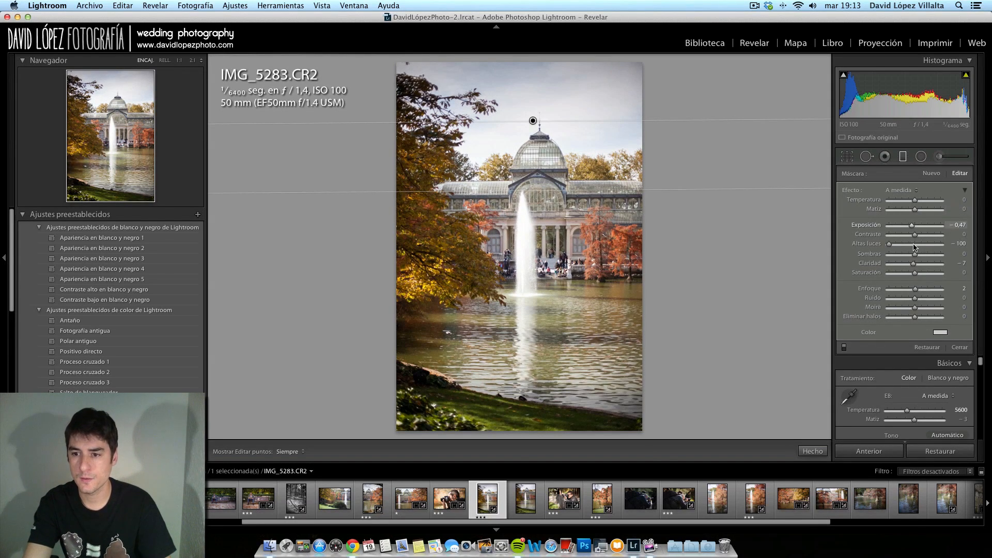
# Try the sky filter's highlights at 0, close the filter tool, and undo the highlights change
pyautogui.click(960, 245)
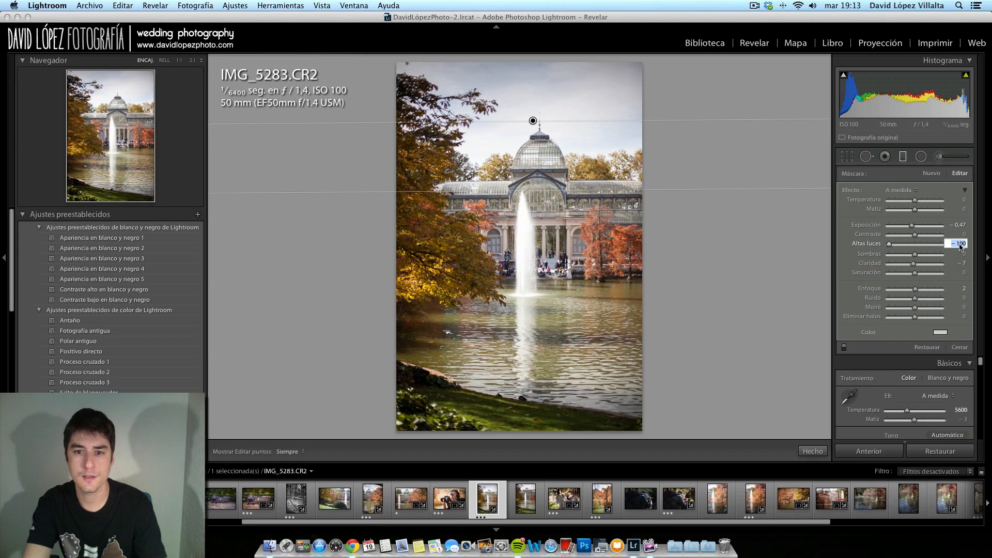
pyautogui.write('0')
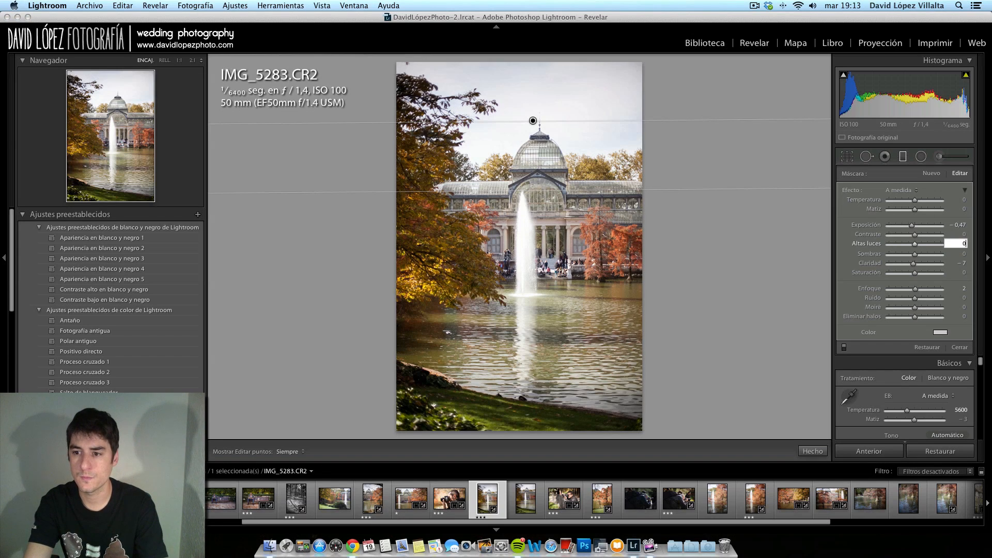
pyautogui.press('Return')
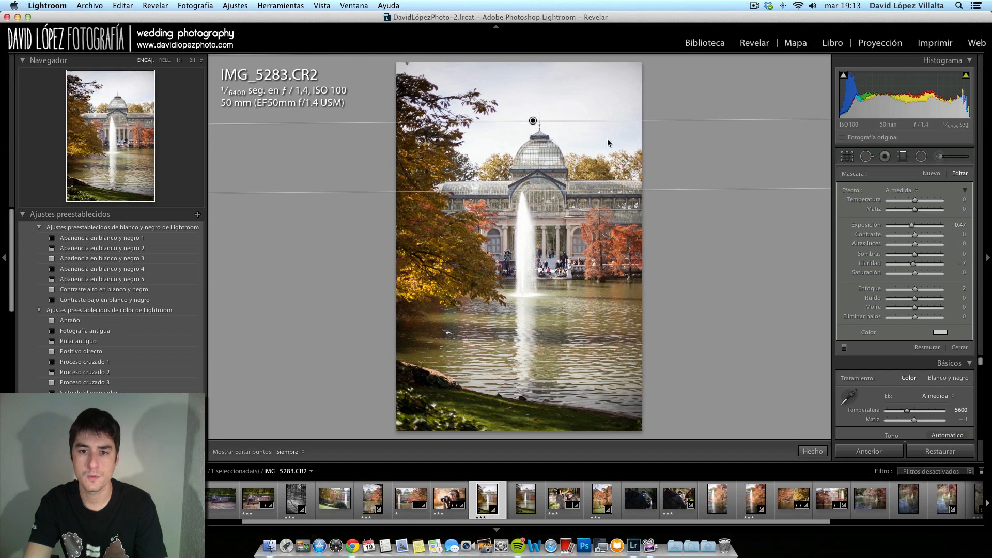
pyautogui.click(904, 157)
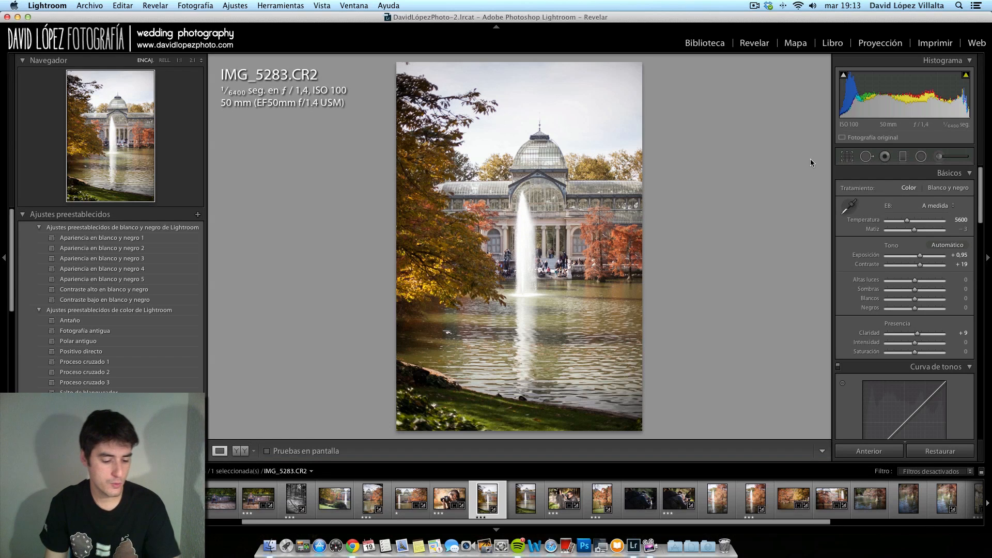
pyautogui.press('super+z')
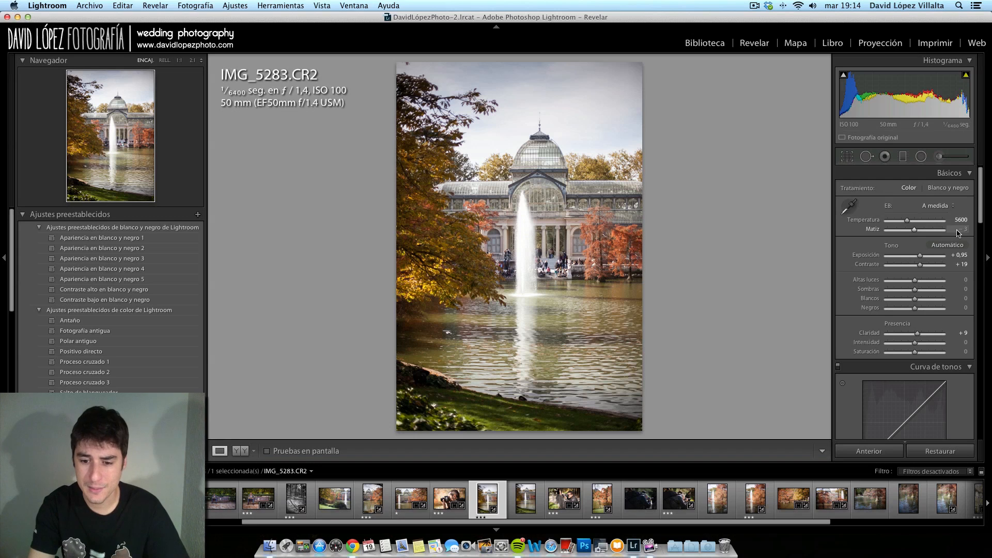
# Open the portrait IMG_5273.CR2 of the man with glasses
pyautogui.click(921, 157)
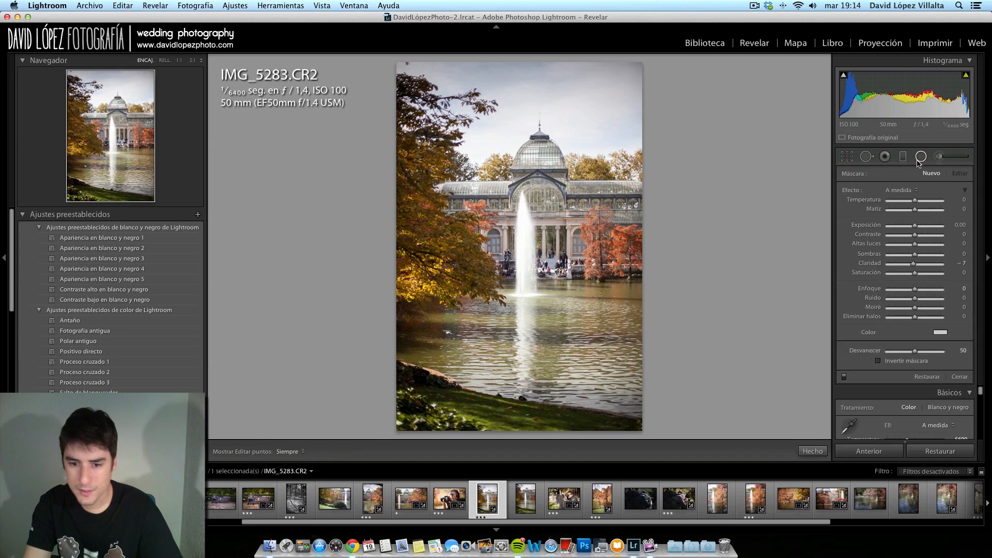
pyautogui.click(921, 158)
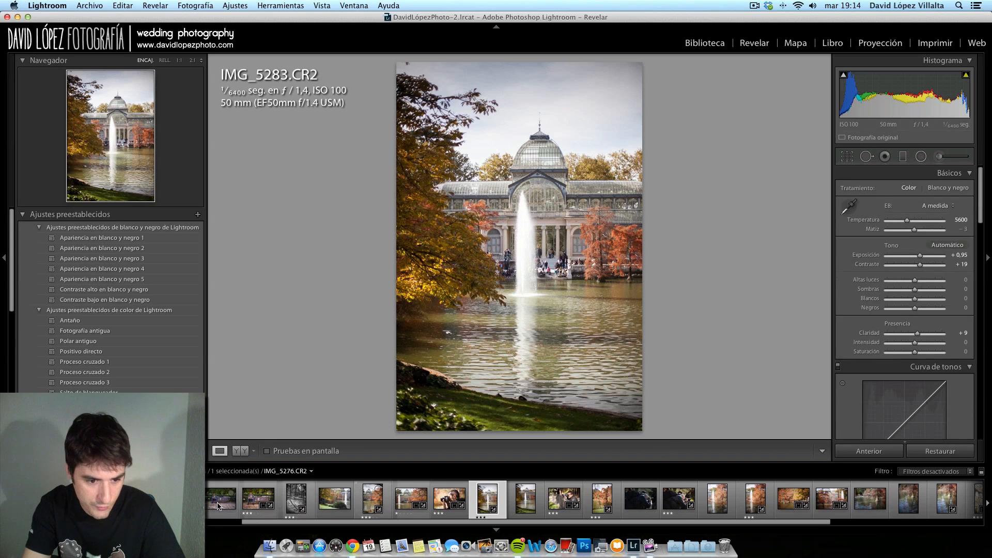
pyautogui.scroll(2, 516, 499)
pyautogui.click(373, 490)
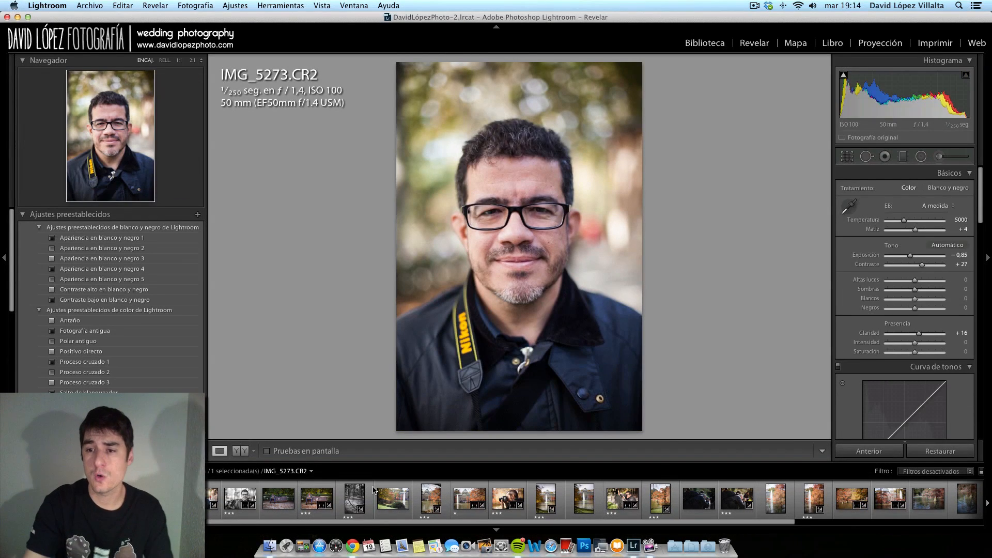
# Draw an elliptical radial filter around the man's head and center it on his face
pyautogui.click(921, 156)
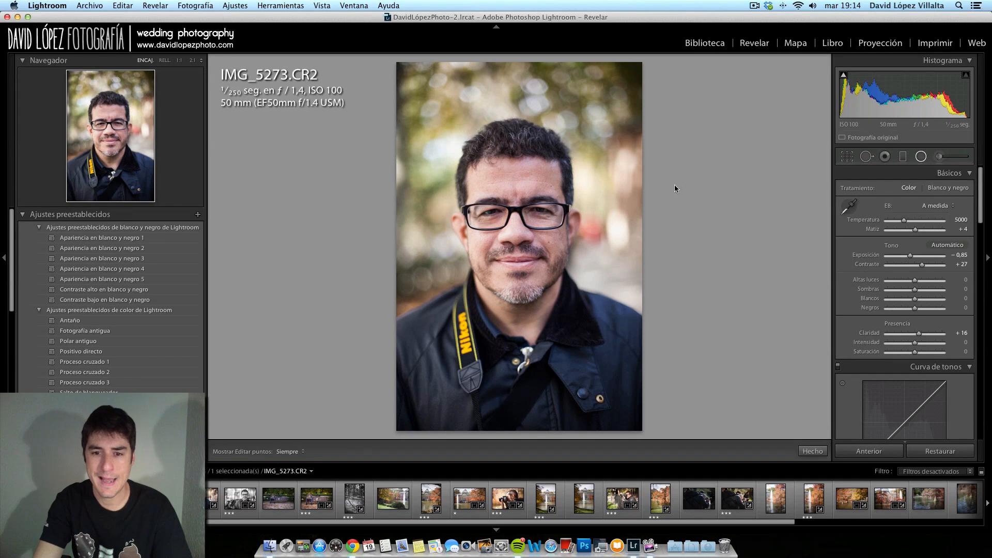
pyautogui.moveTo(514, 218); pyautogui.dragTo(575, 310)
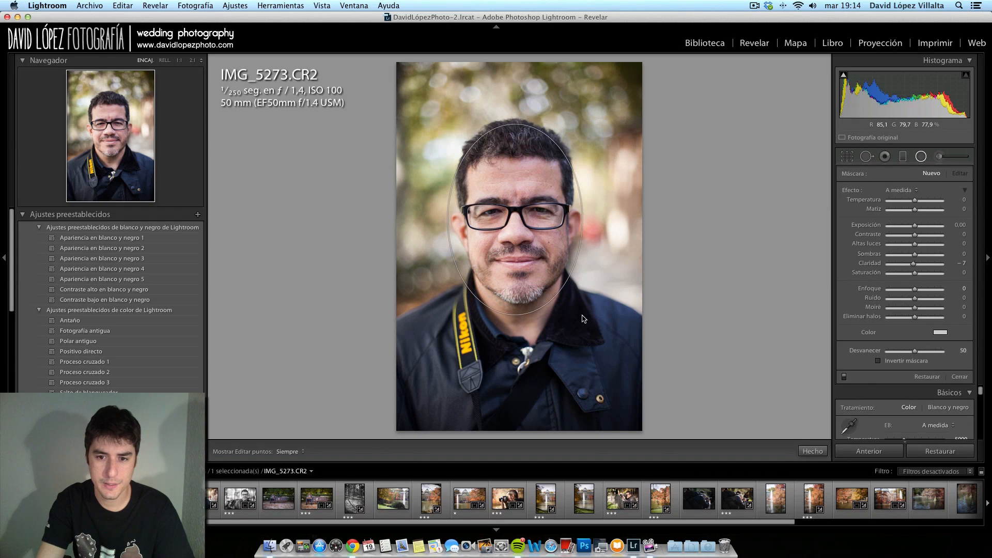
pyautogui.moveTo(583, 319); pyautogui.dragTo(584, 320)
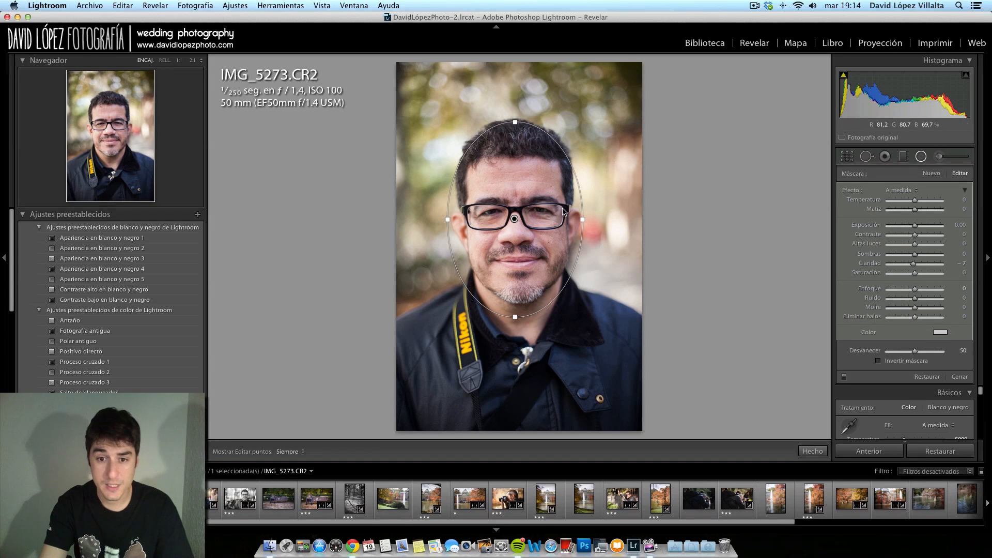
pyautogui.moveTo(521, 205); pyautogui.dragTo(523, 205)
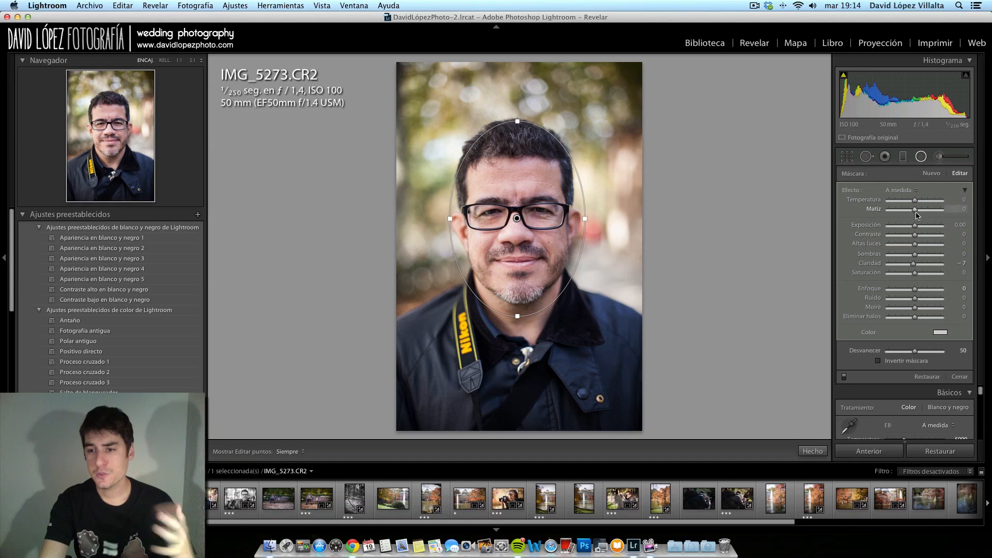
# Try the radial filter's exposure at −3.44 and −2.94 to darken the surroundings, and return it to 0
pyautogui.moveTo(915, 228); pyautogui.dragTo(894, 228)
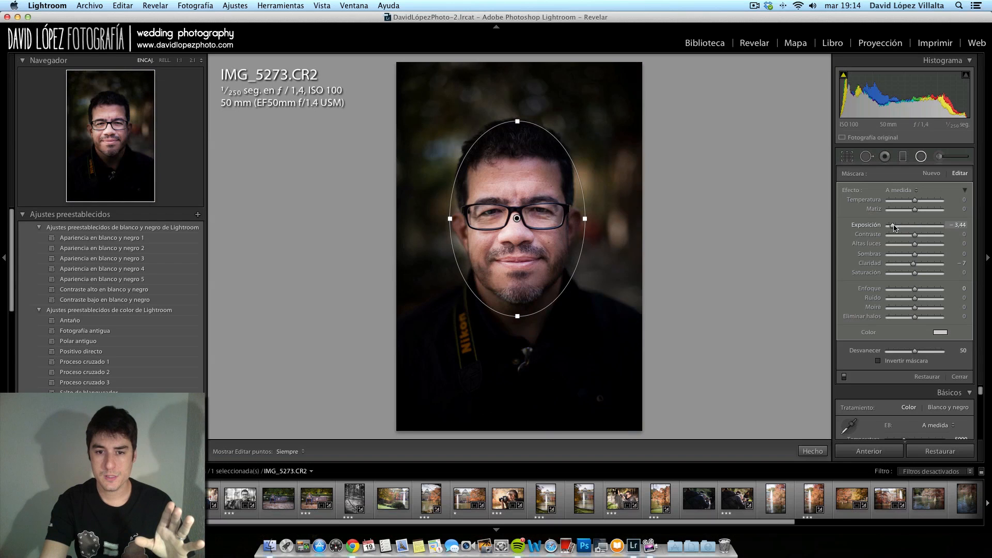
pyautogui.moveTo(894, 228)
pyautogui.mouseDown()
pyautogui.moveTo(916, 230)
pyautogui.moveTo(898, 229)
pyautogui.mouseUp()
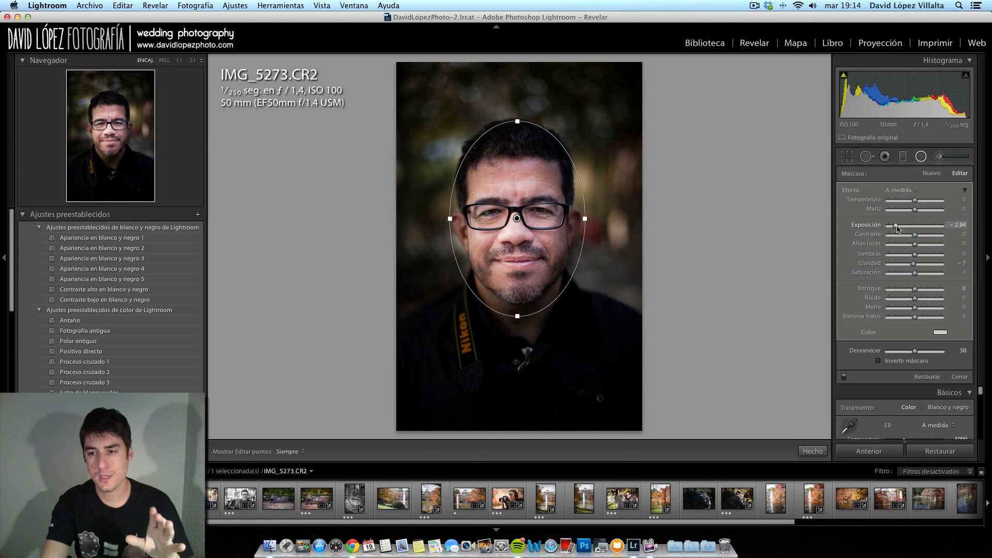
pyautogui.moveTo(898, 228); pyautogui.dragTo(916, 230)
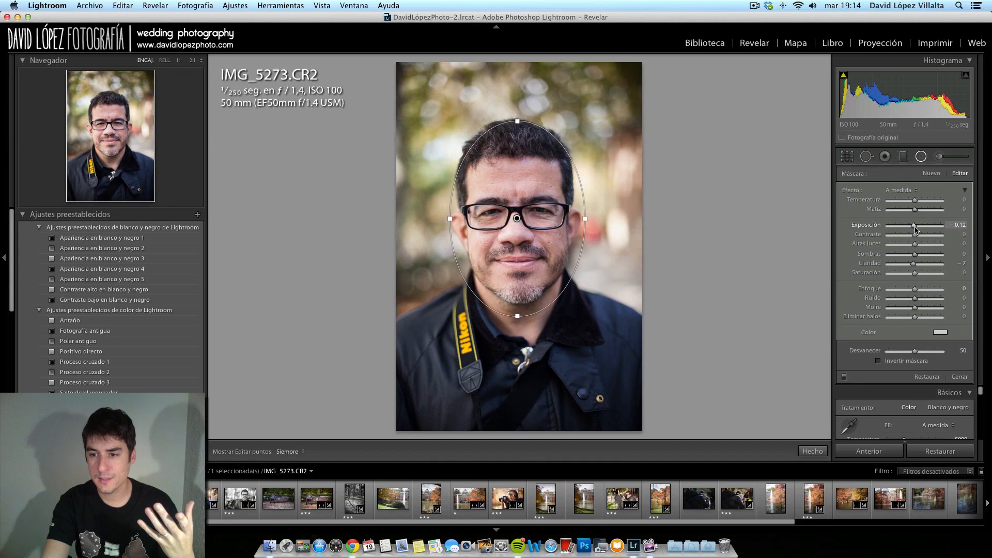
# Invert the radial filter's mask with exposure 0.61 on the face, and set the photo's overall exposure to −1.30
pyautogui.click(878, 361)
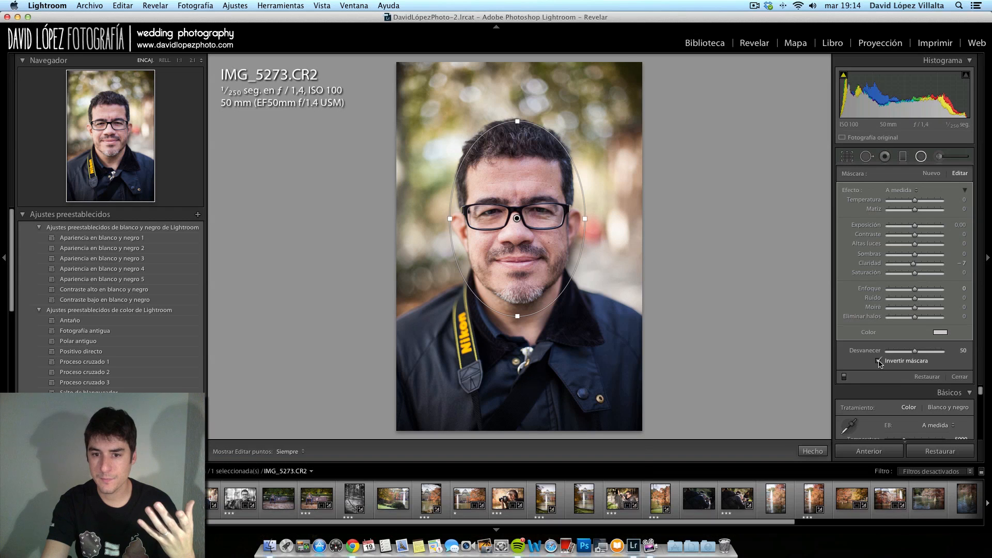
pyautogui.moveTo(915, 227)
pyautogui.mouseDown()
pyautogui.moveTo(933, 230)
pyautogui.moveTo(920, 230)
pyautogui.mouseUp()
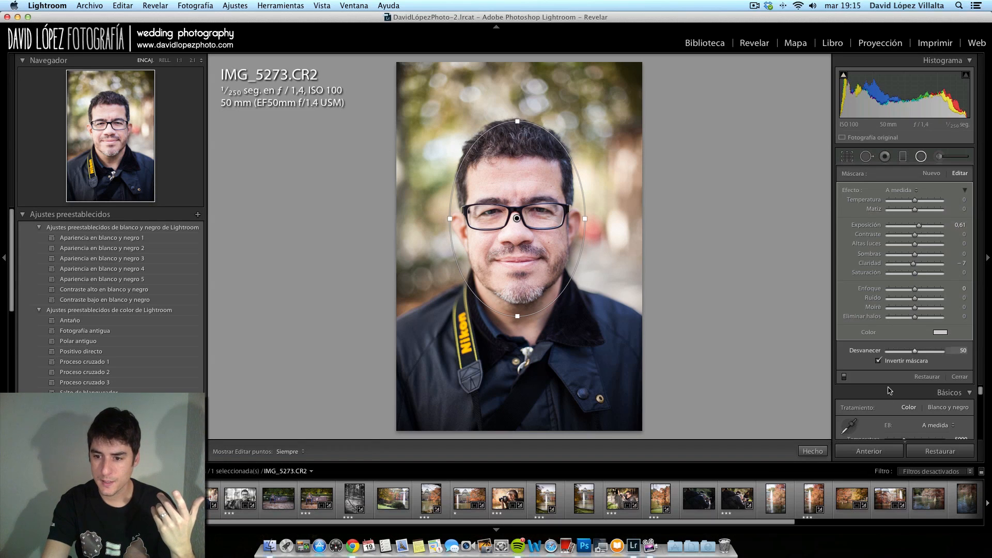
pyautogui.click(889, 159)
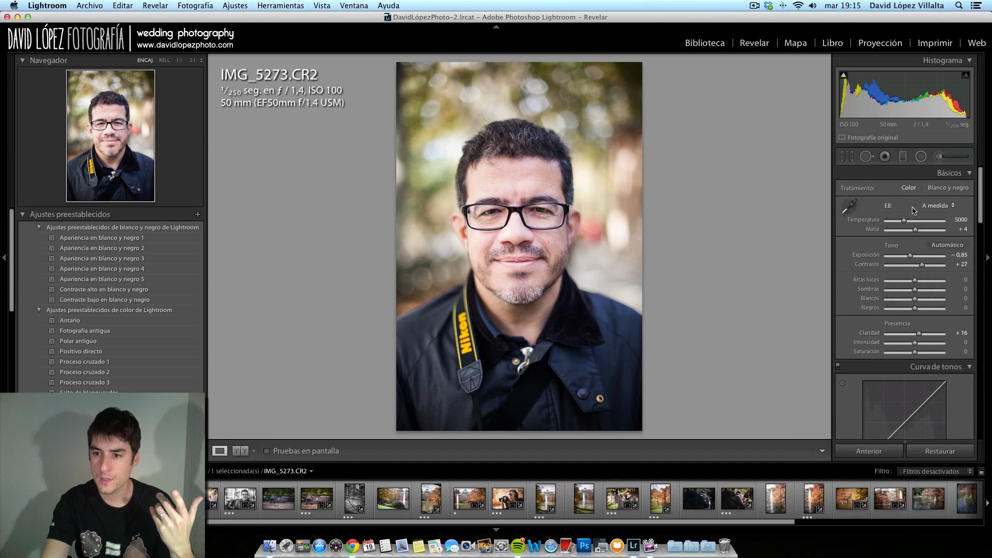
pyautogui.moveTo(910, 255); pyautogui.dragTo(908, 256)
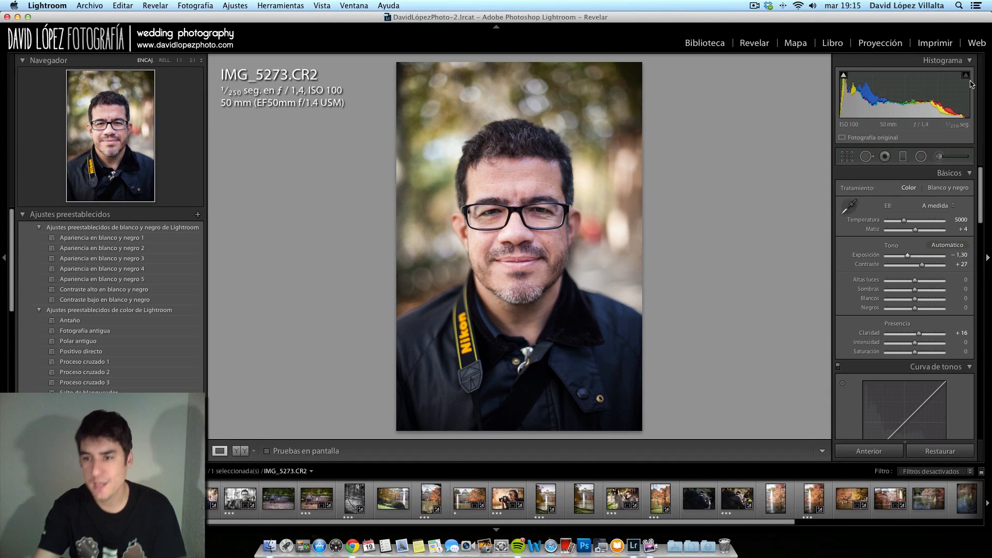
# Set the face radial filter's sharpness to 1 and compare its mask without and with inversion, leaving it inverted
pyautogui.click(921, 157)
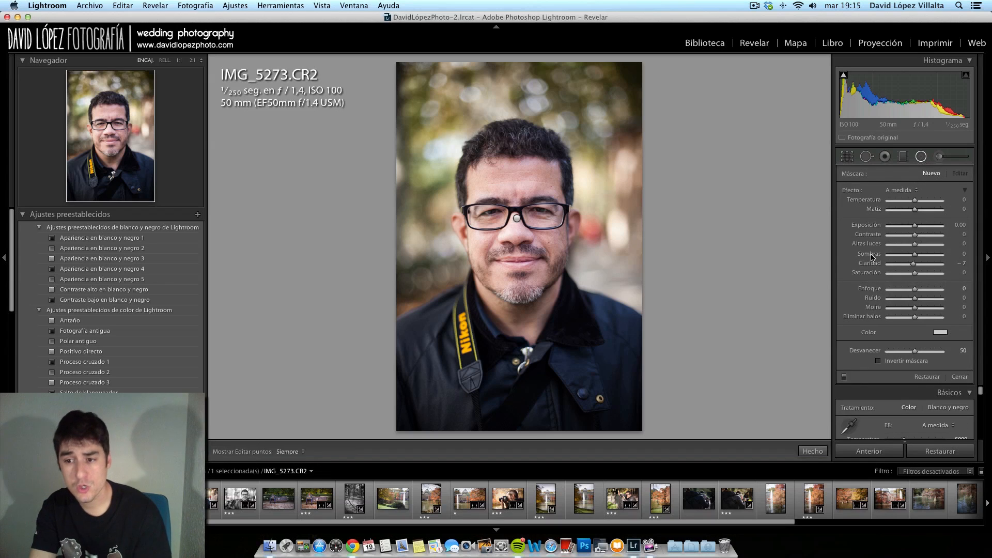
pyautogui.click(517, 218)
pyautogui.moveTo(915, 289)
pyautogui.mouseDown()
pyautogui.moveTo(850, 294)
pyautogui.moveTo(913, 297)
pyautogui.mouseUp()
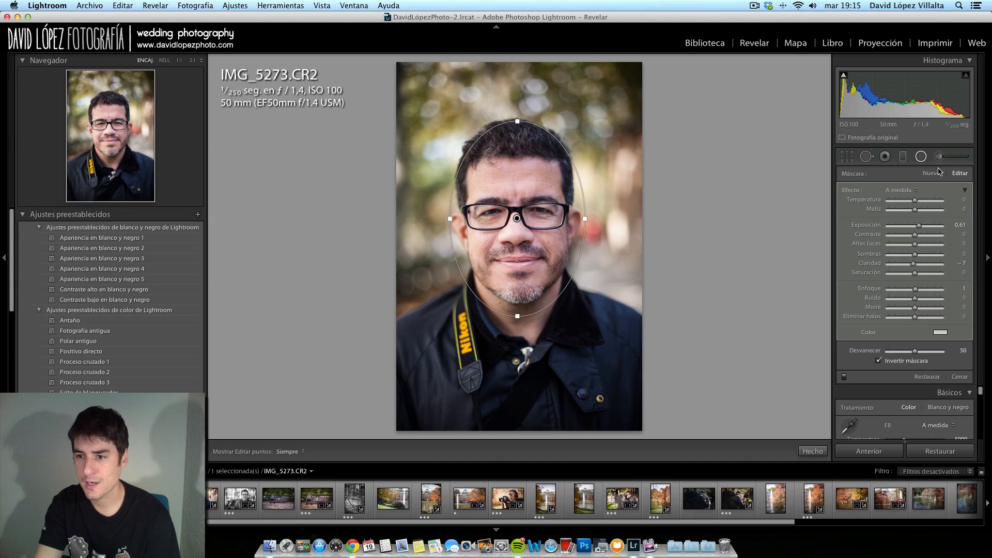
pyautogui.click(879, 361)
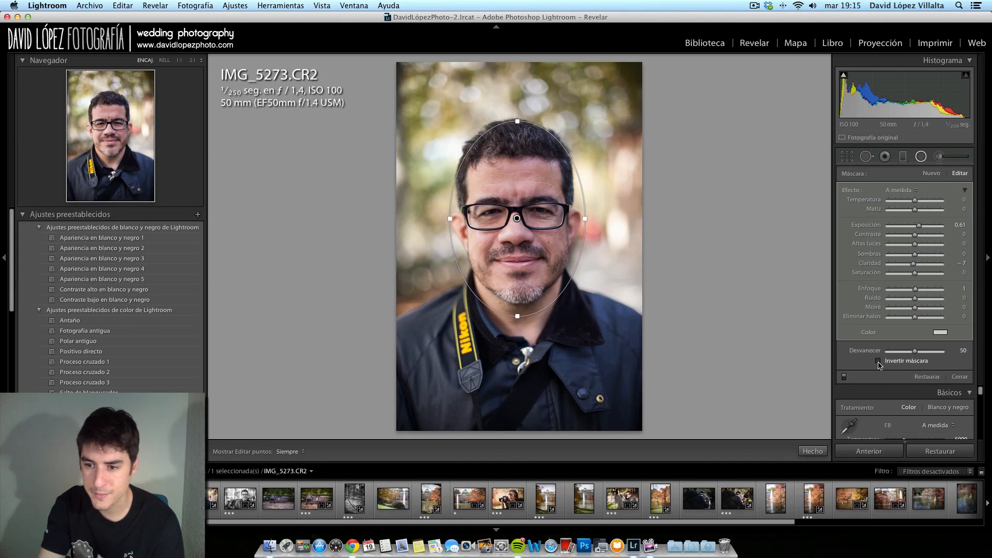
pyautogui.click(879, 361)
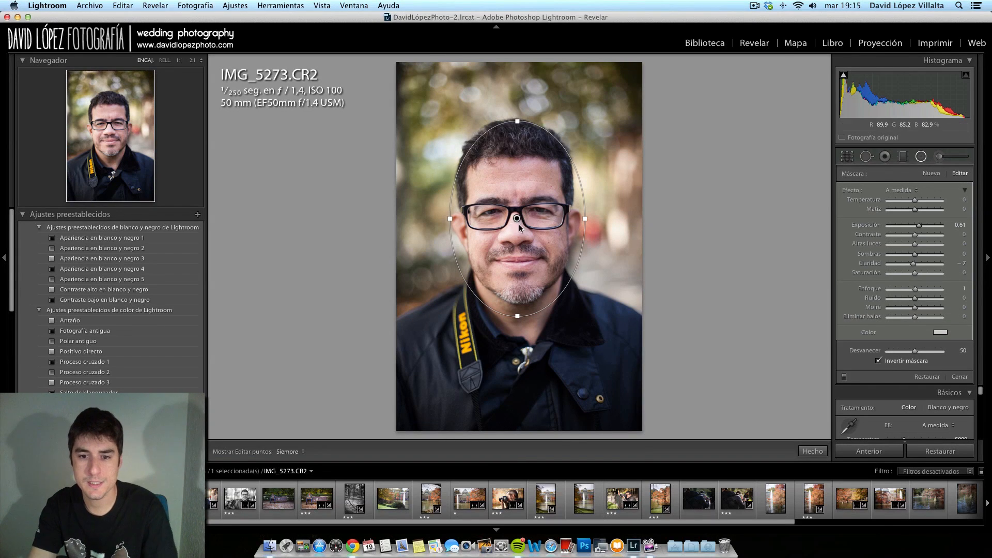
# Activate the Adjustment Brush and review its list of preset effects, keeping the custom effect
pyautogui.press('k')
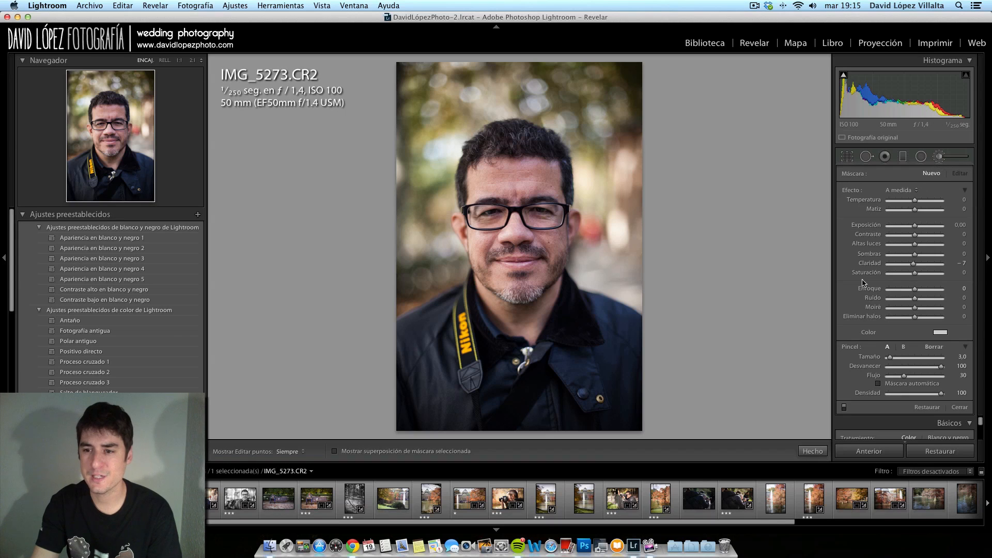
pyautogui.click(908, 191)
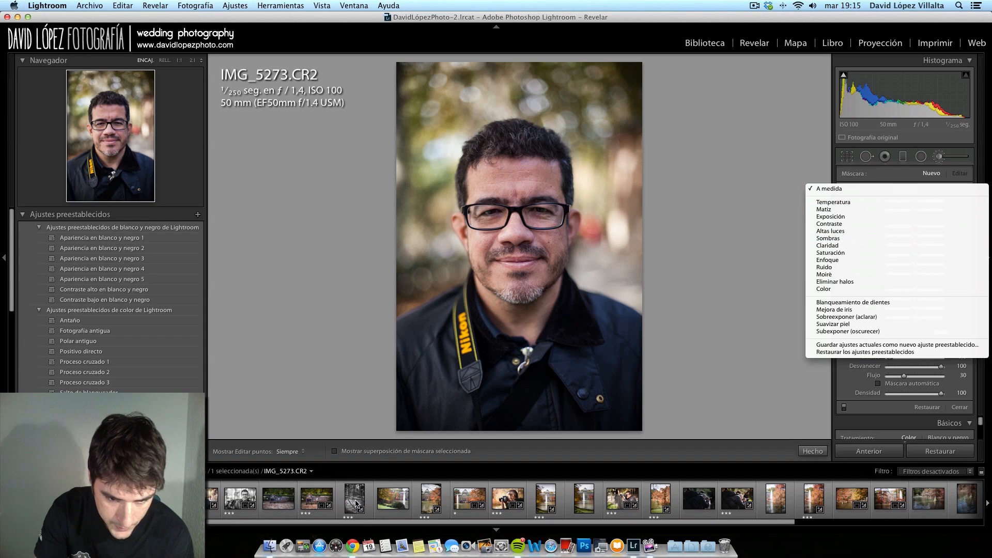
pyautogui.click(499, 502)
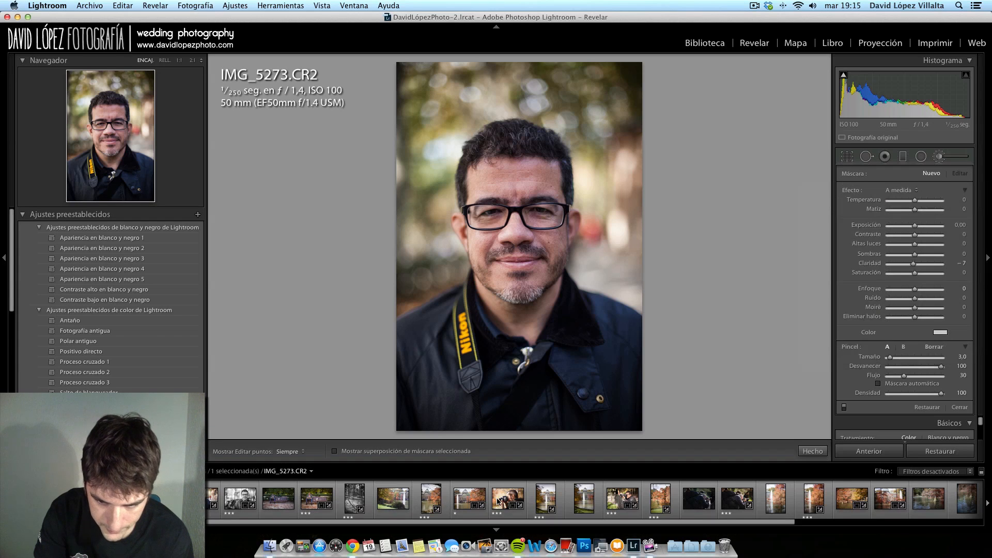
# Open the photo of fallen leaves on grass, IMG_5266.CR2, and set the adjustment brush size to 4.0
pyautogui.scroll(-5, 667, 501)
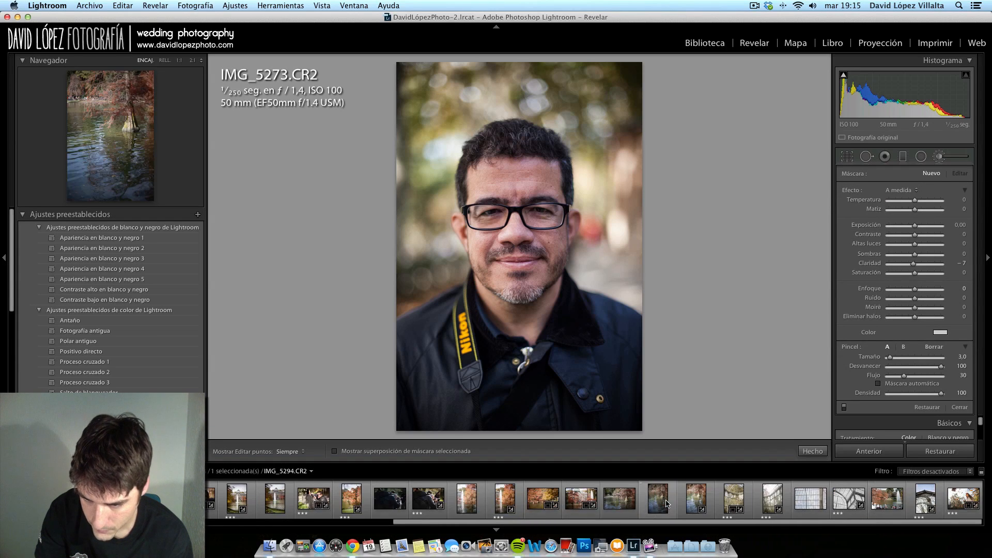
pyautogui.scroll(6, 517, 500)
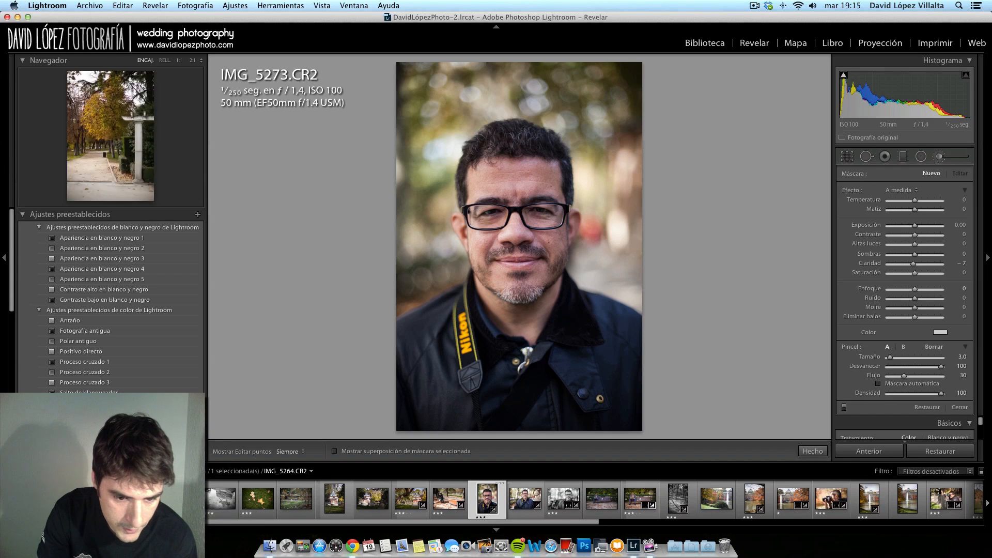
pyautogui.click(253, 503)
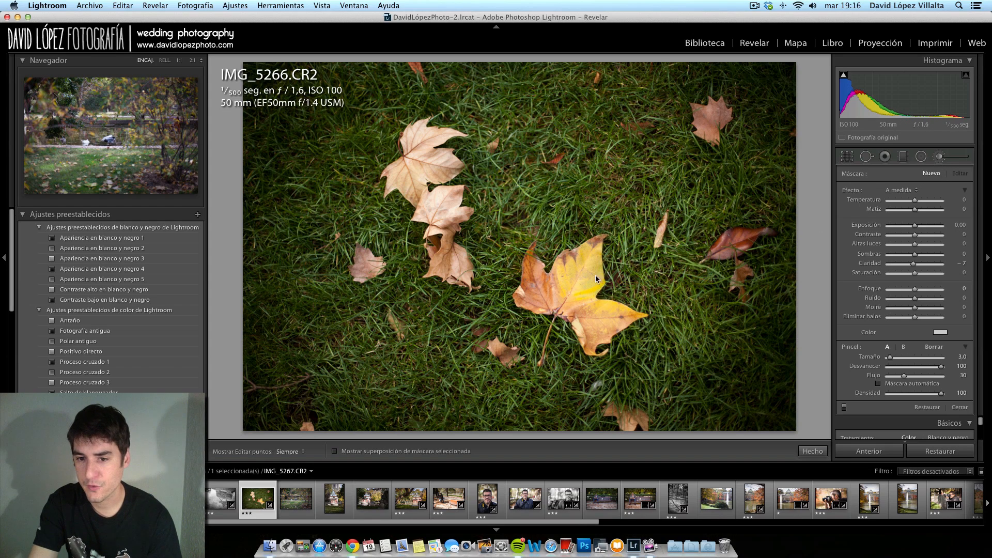
pyautogui.scroll(5, 582, 277)
pyautogui.scroll(-5, 582, 276)
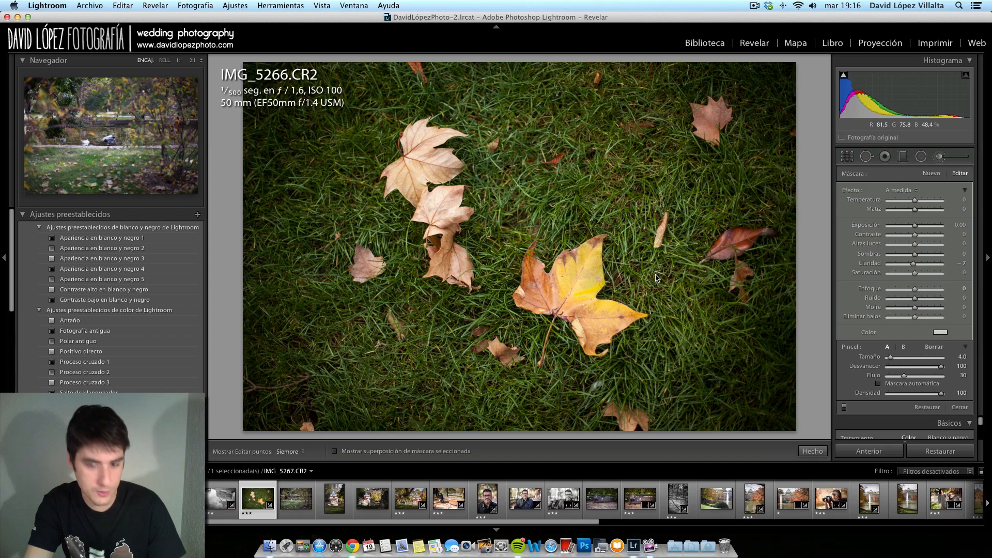
# Undo the trial brush strokes and brush the yellow leaf with the Saturación effect at 25 and brush size 10.0
pyautogui.press('super+z')
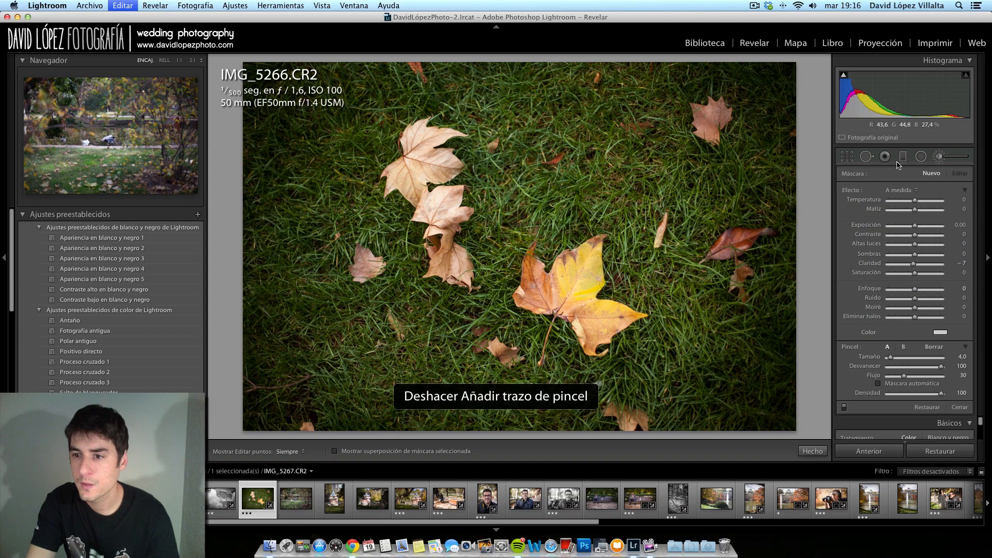
pyautogui.click(912, 192)
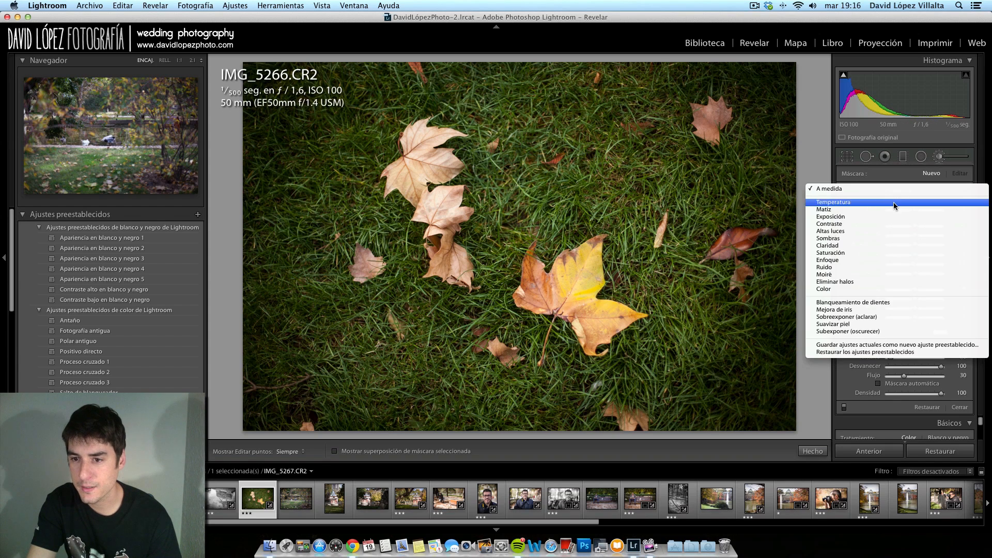
pyautogui.click(887, 252)
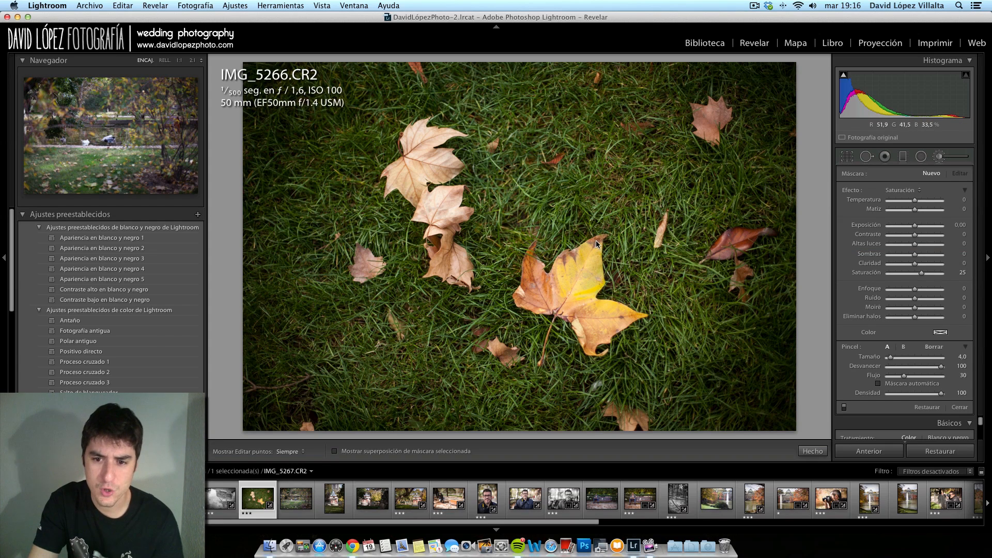
pyautogui.press('h')
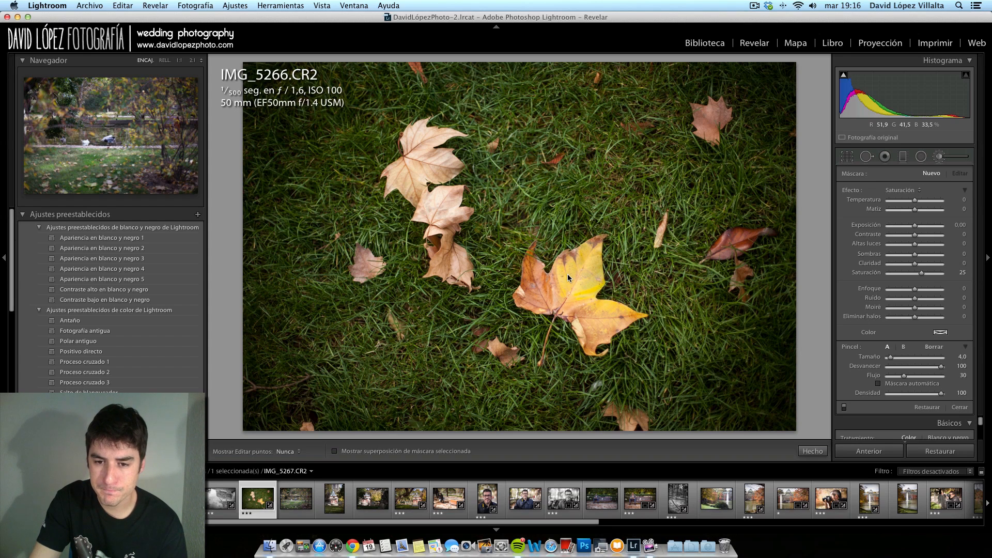
pyautogui.press('super+z')
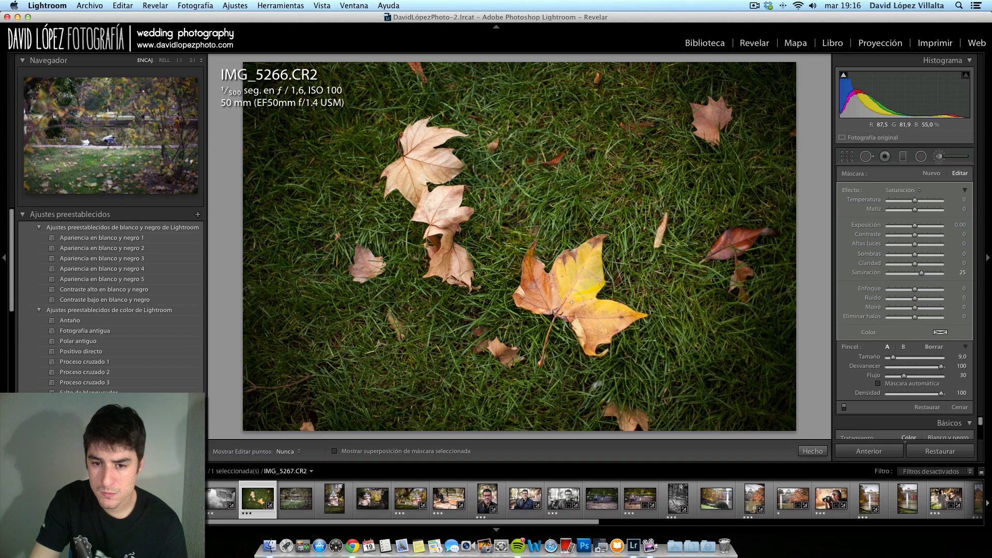
pyautogui.press('super+z')
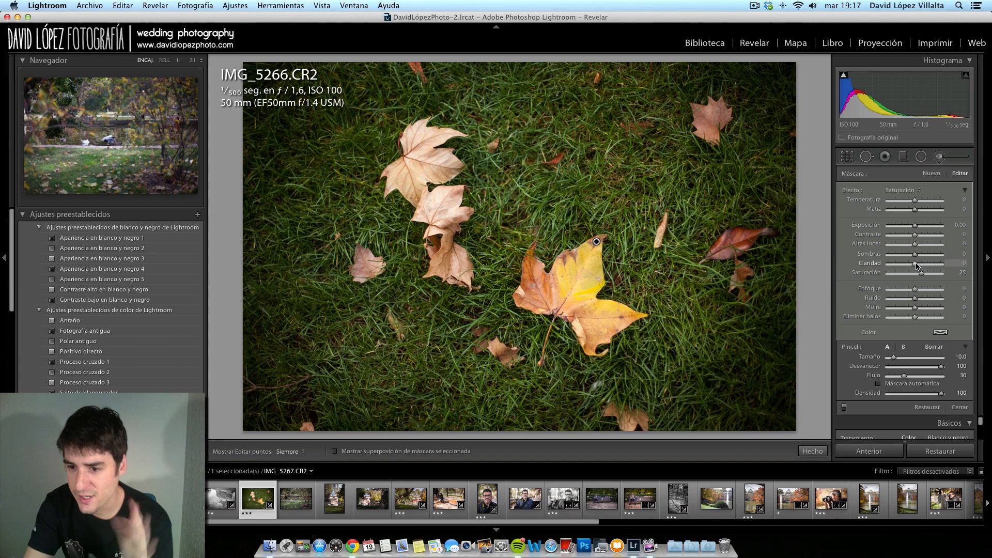
# Try the leaf brush's saturation at −100, set it to 13, and test a higher exposure before returning it to 0.00
pyautogui.moveTo(920, 273); pyautogui.dragTo(863, 279)
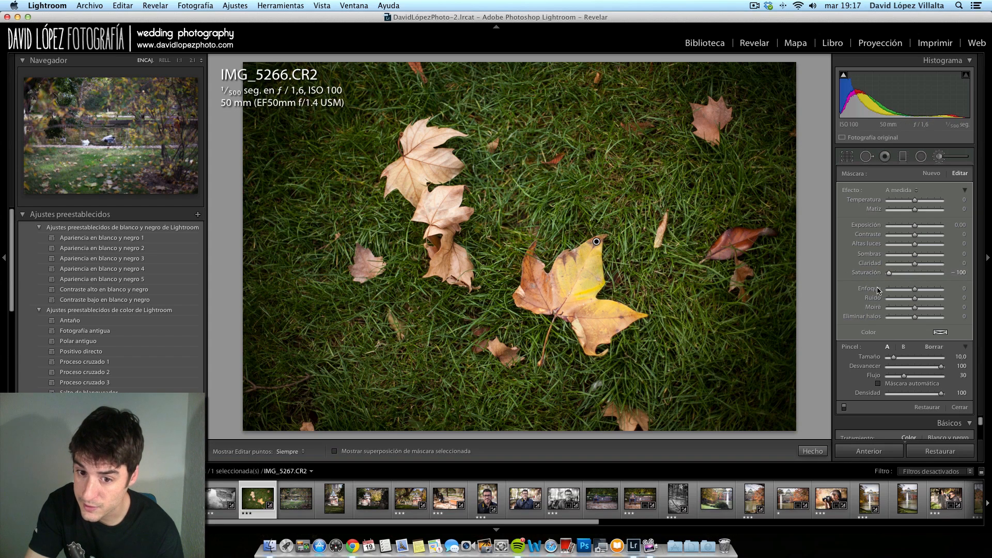
pyautogui.press('h')
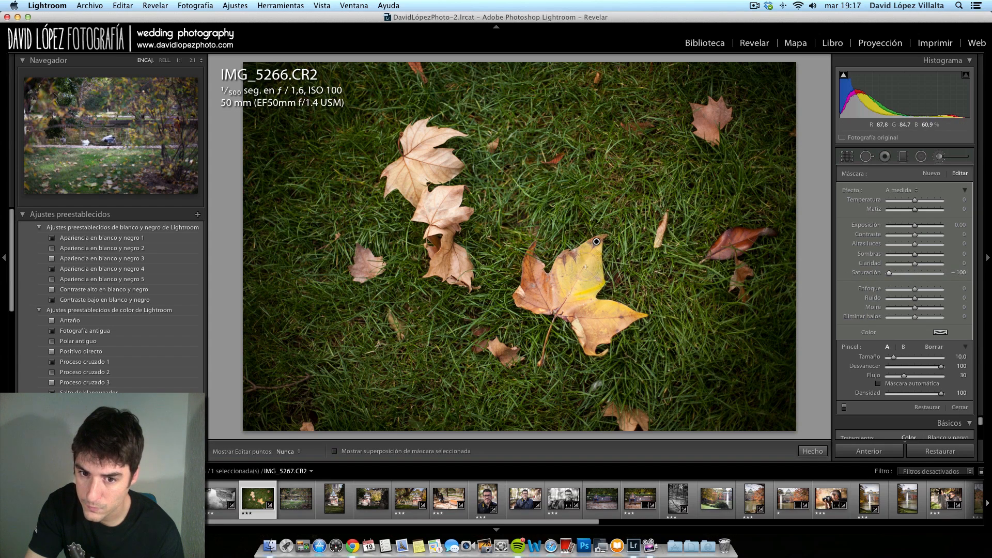
pyautogui.press('h')
pyautogui.moveTo(891, 279); pyautogui.dragTo(921, 281)
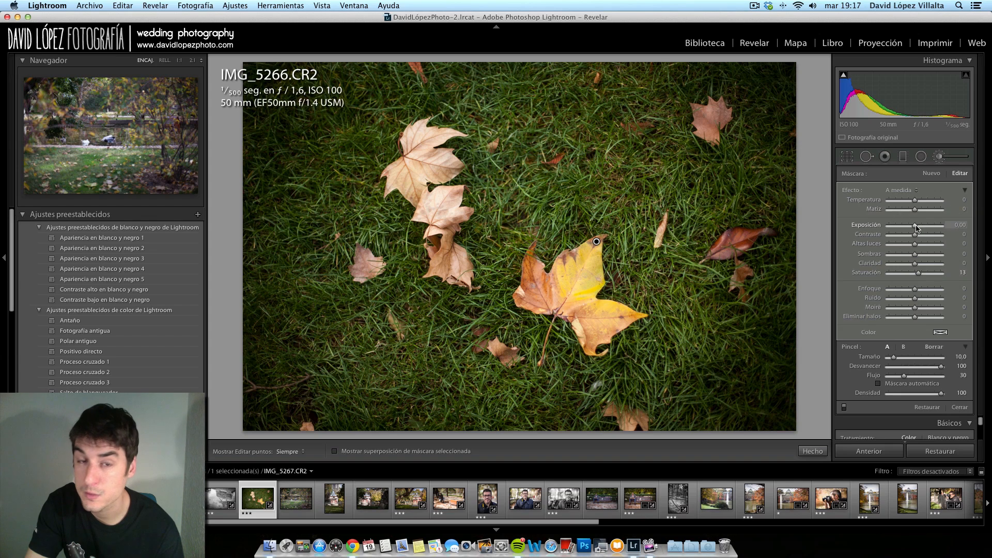
pyautogui.moveTo(909, 228); pyautogui.dragTo(956, 236)
pyautogui.moveTo(940, 226); pyautogui.dragTo(915, 236)
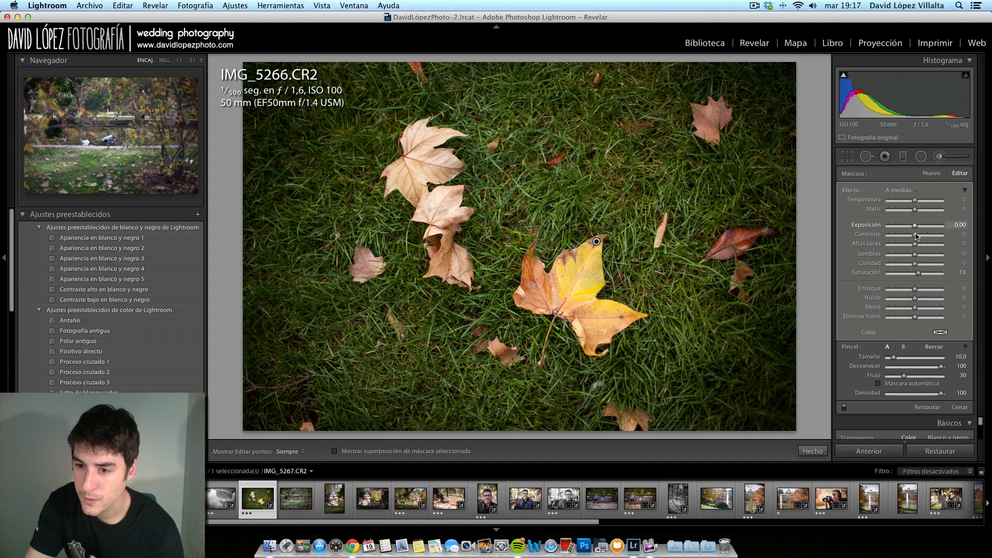
# Set the leaf brush's saturation and highlights to −100, clarity and contrast to 100 and exposure to −4.00, check it without the pin, and close the brush
pyautogui.moveTo(919, 282); pyautogui.dragTo(882, 278)
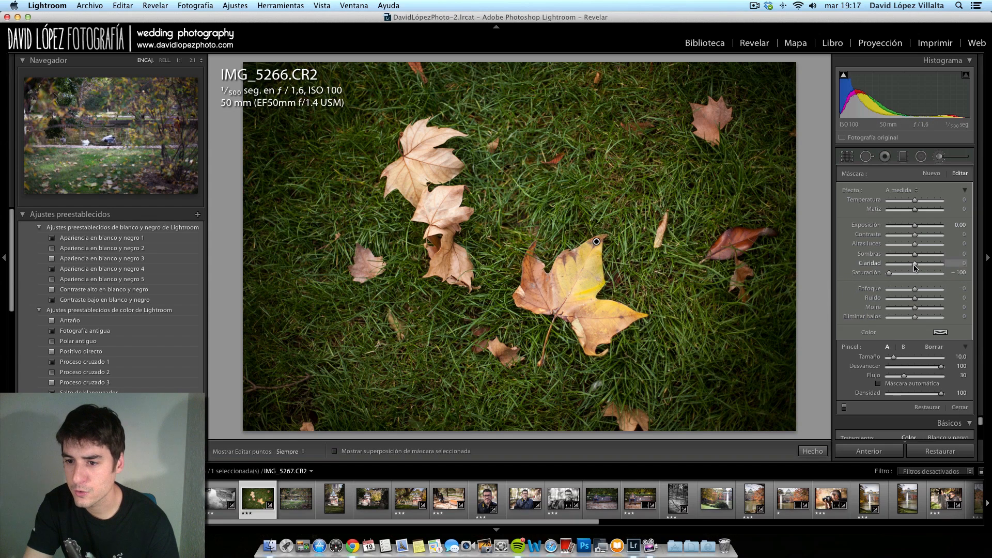
pyautogui.moveTo(915, 264); pyautogui.dragTo(963, 268)
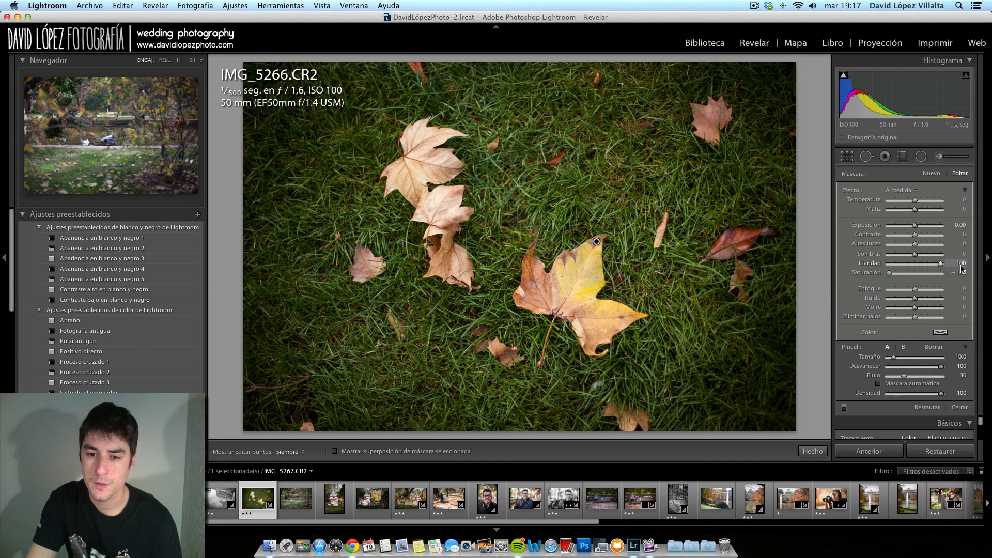
pyautogui.moveTo(915, 244); pyautogui.dragTo(868, 231)
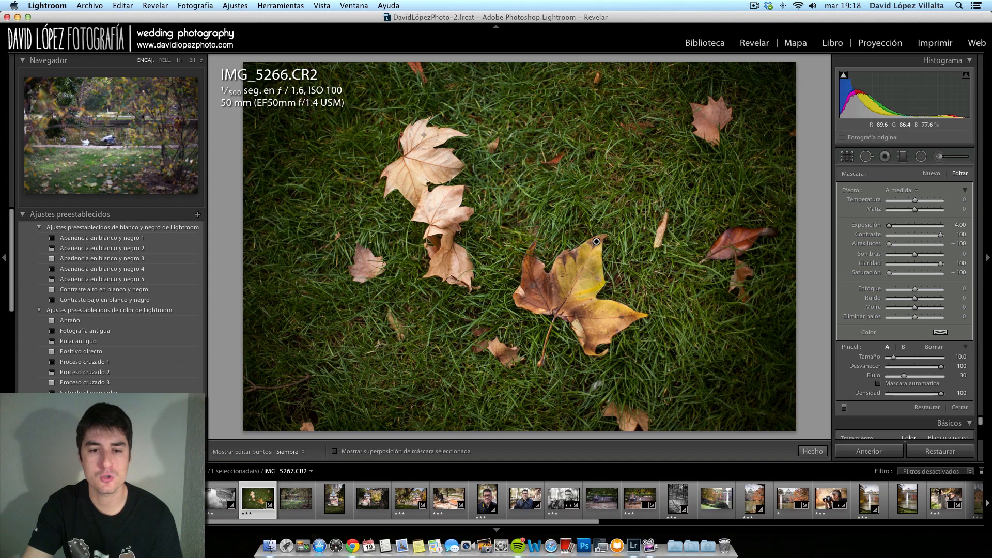
pyautogui.press('h')
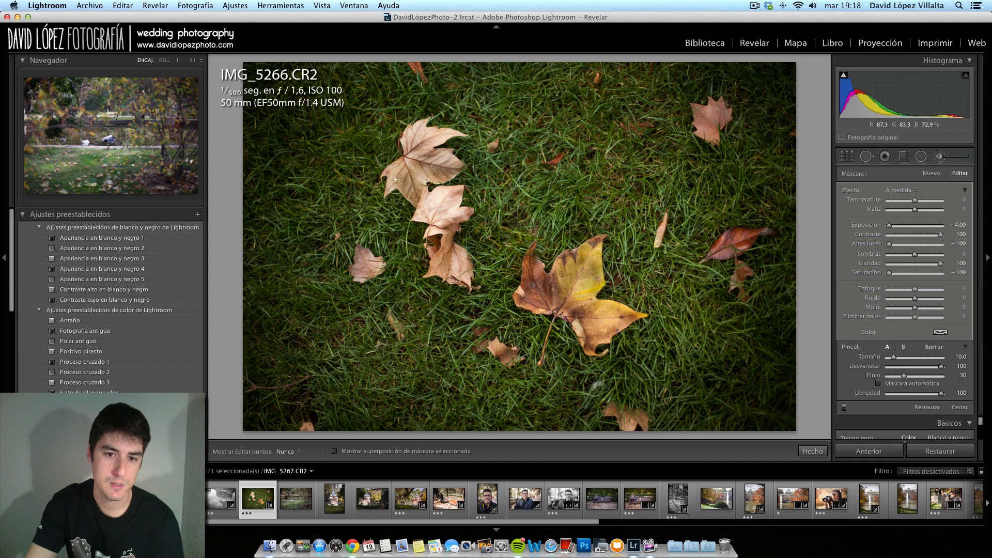
pyautogui.press('h')
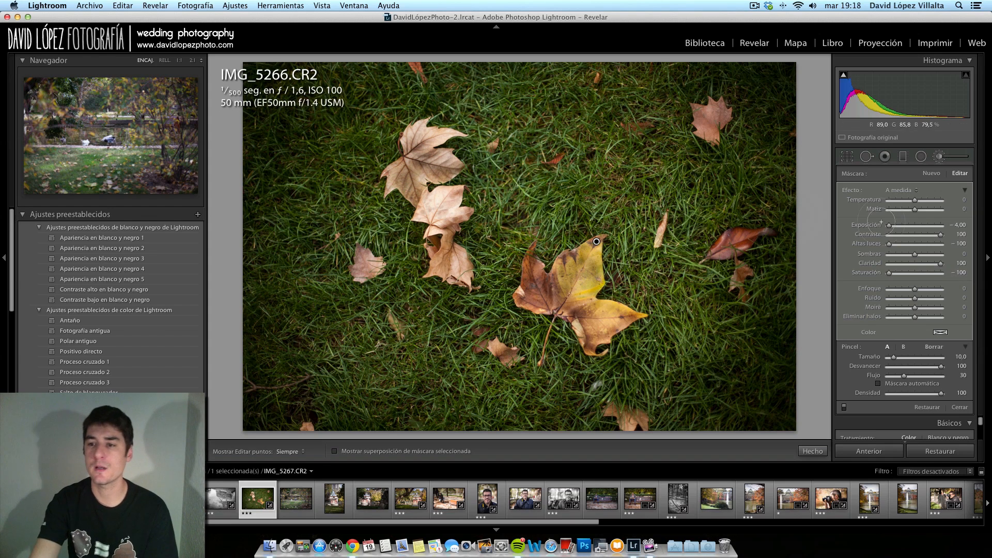
pyautogui.click(939, 158)
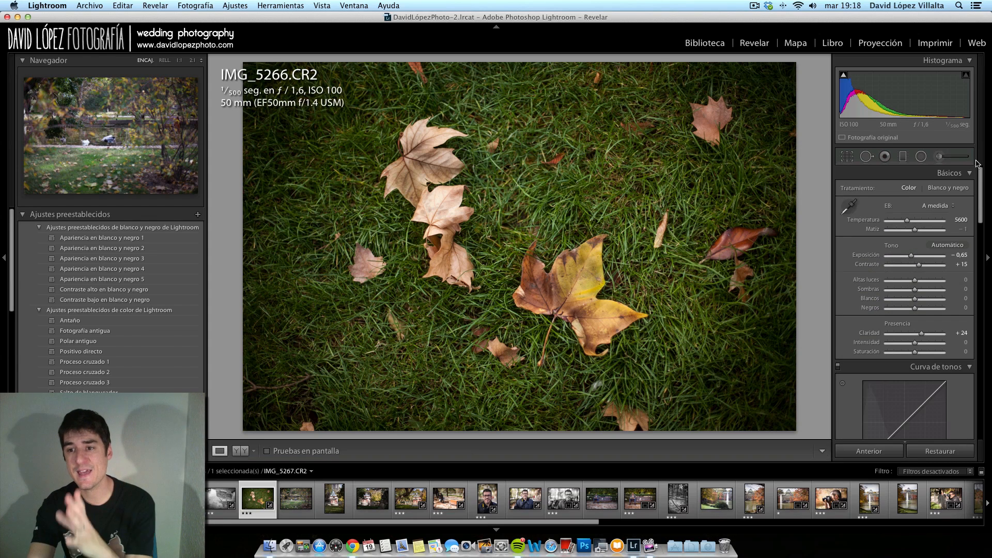